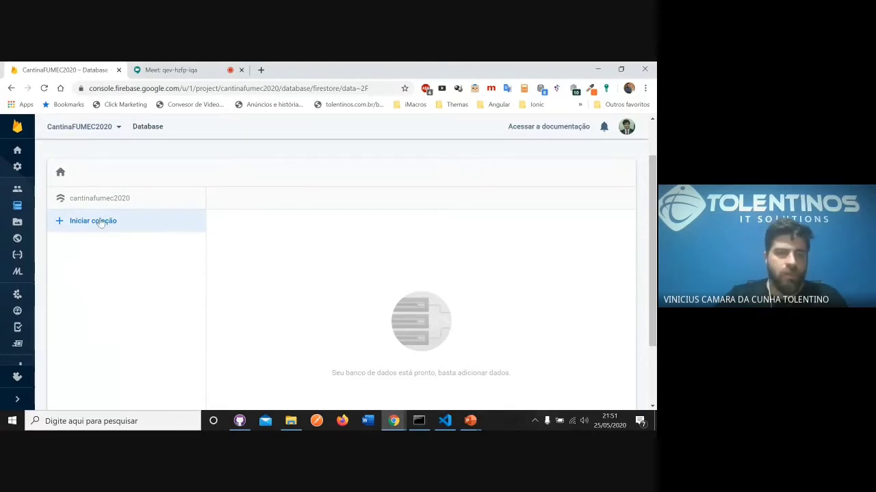
# - Start a root collection with the ID category and generate an automatic ID for its first document
pyautogui.click(101, 222)
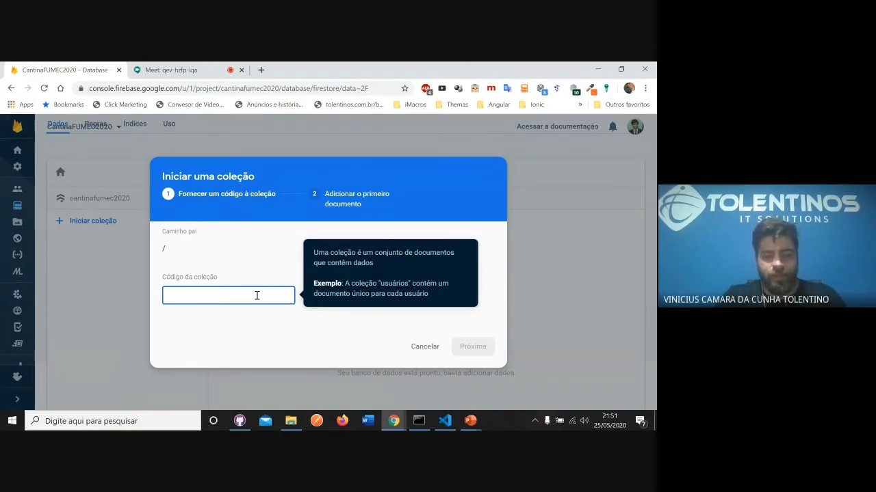
pyautogui.write('categor')
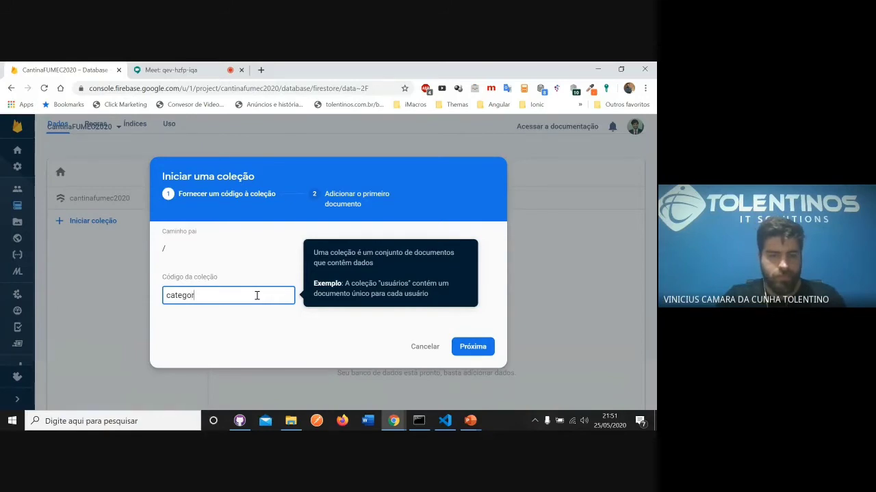
pyautogui.write('y')
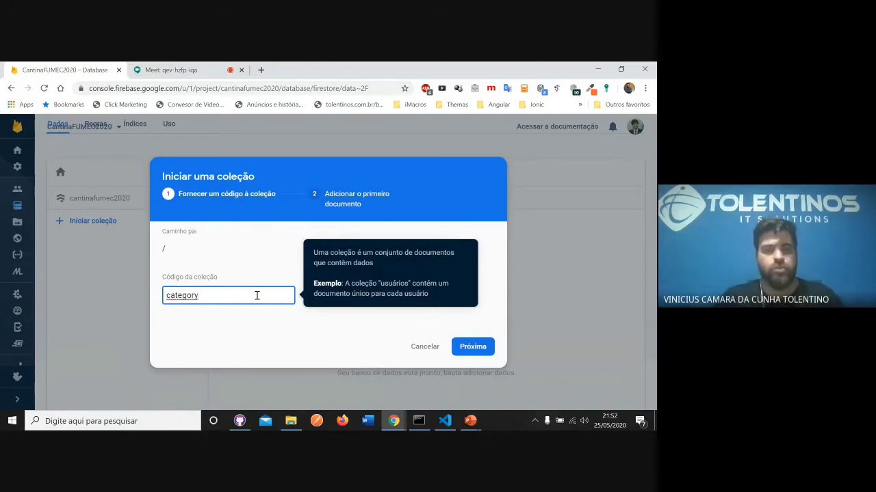
pyautogui.click(474, 349)
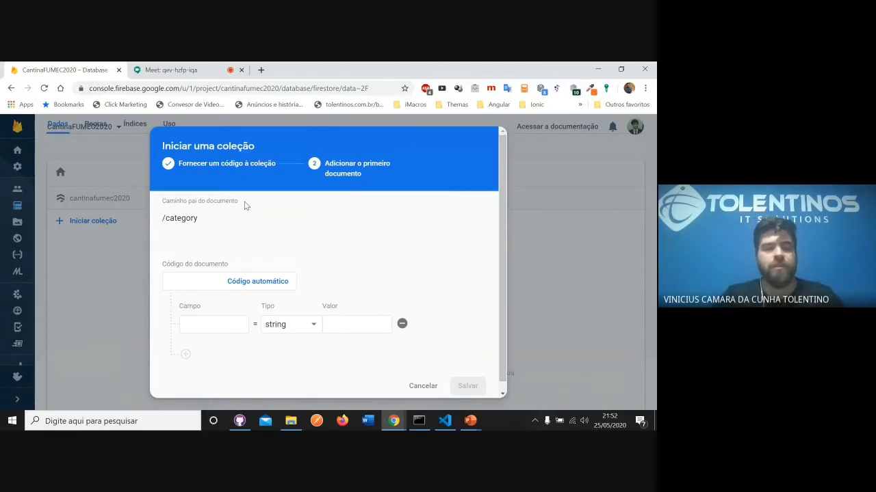
pyautogui.click(267, 286)
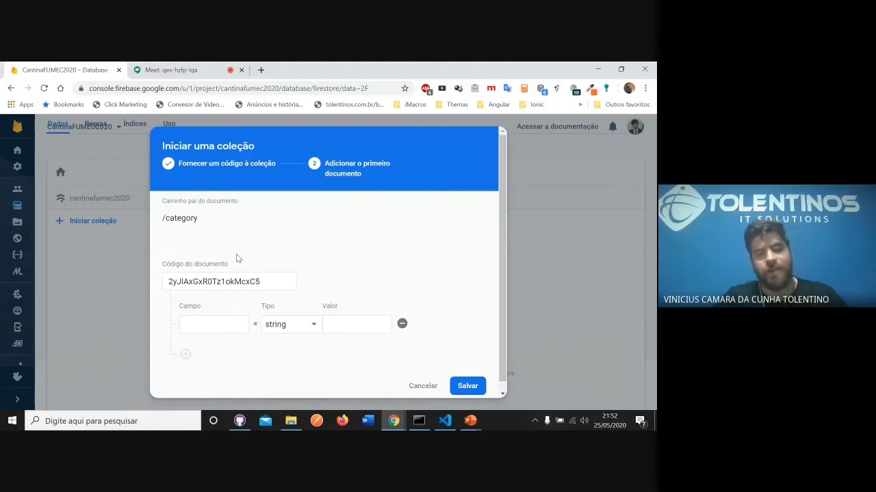
pyautogui.click(219, 320)
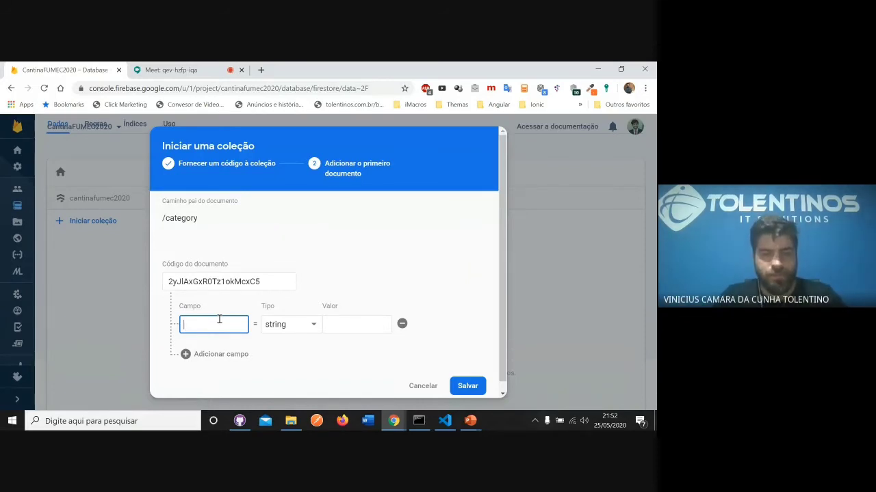
pyautogui.write('t')
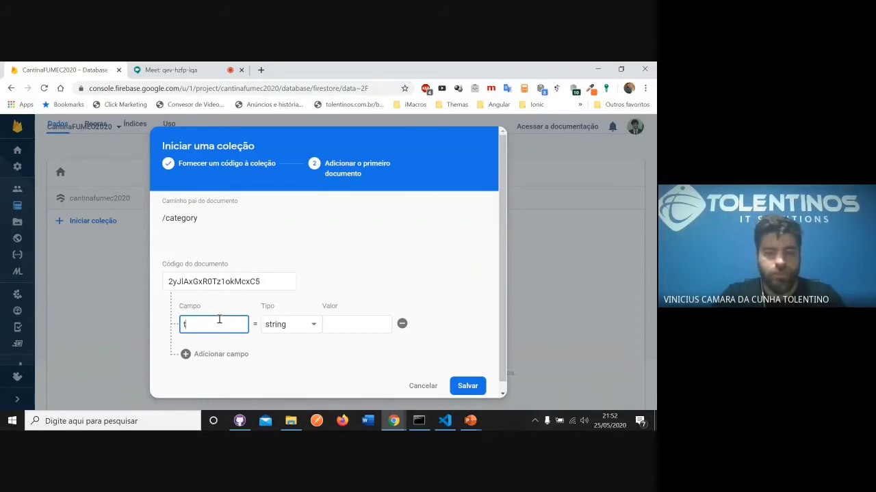
pyautogui.write('ipo')
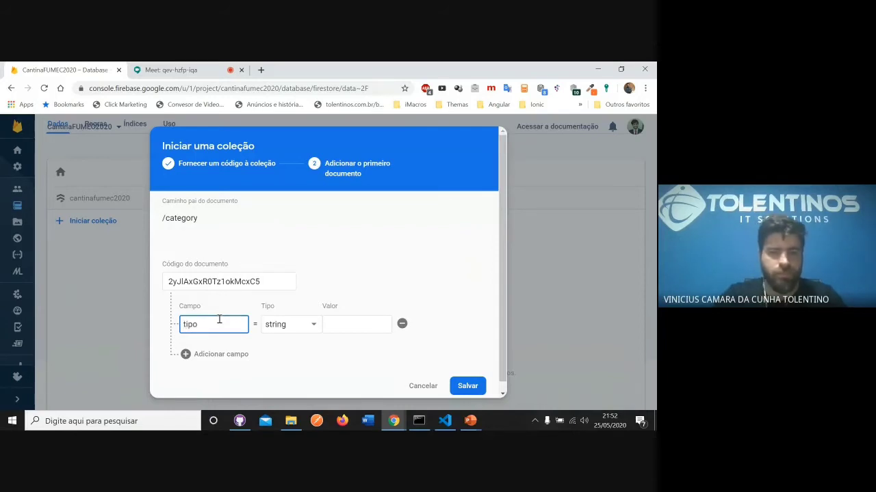
pyautogui.click(344, 325)
pyautogui.write('bebi')
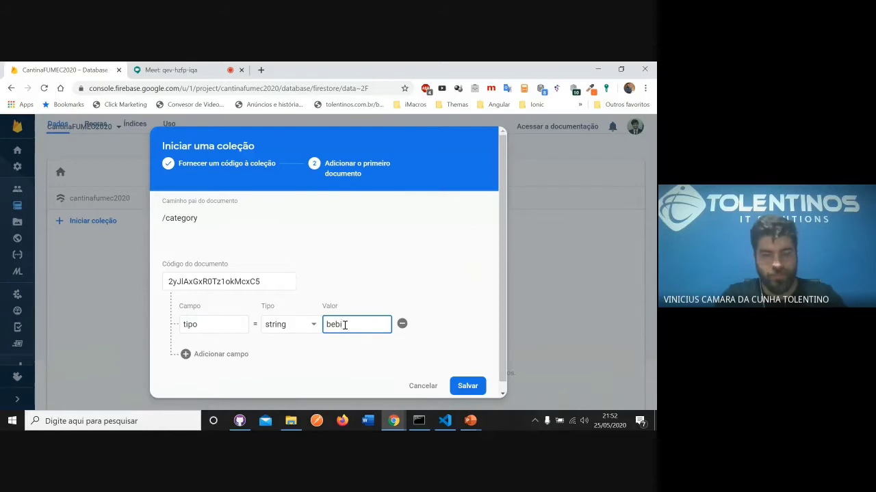
# - Set the document's first field to name with the string value Bebidas
pyautogui.click(237, 322)
pyautogui.moveTo(237, 322); pyautogui.dragTo(164, 327)
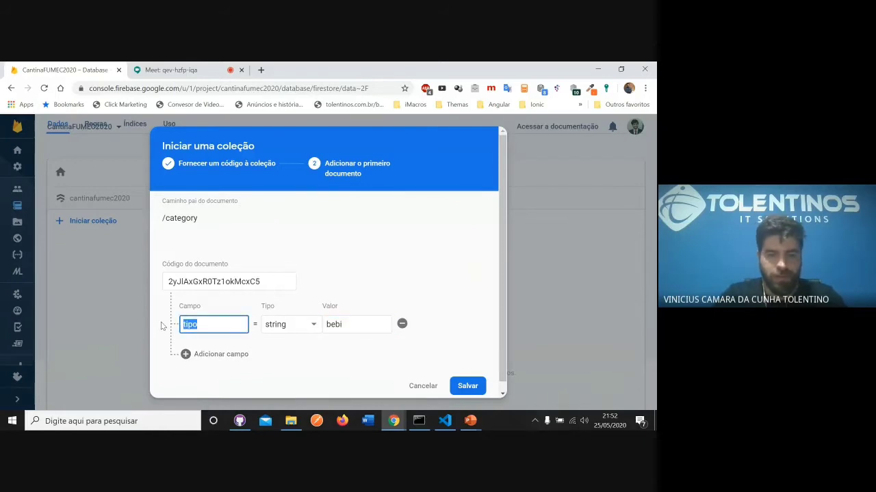
pyautogui.write('name')
pyautogui.doubleClick(334, 324)
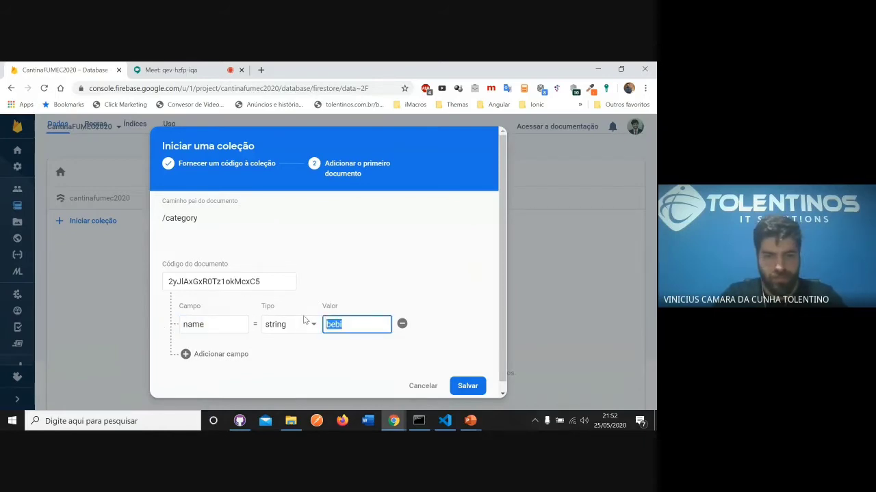
pyautogui.write('Bebida')
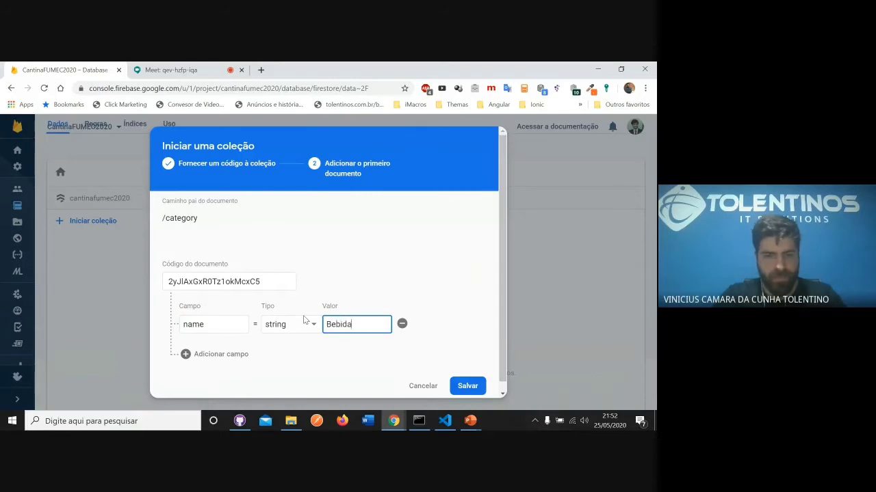
pyautogui.write('s')
# - Add a second field named menu to the document and give it the array type
pyautogui.click(230, 353)
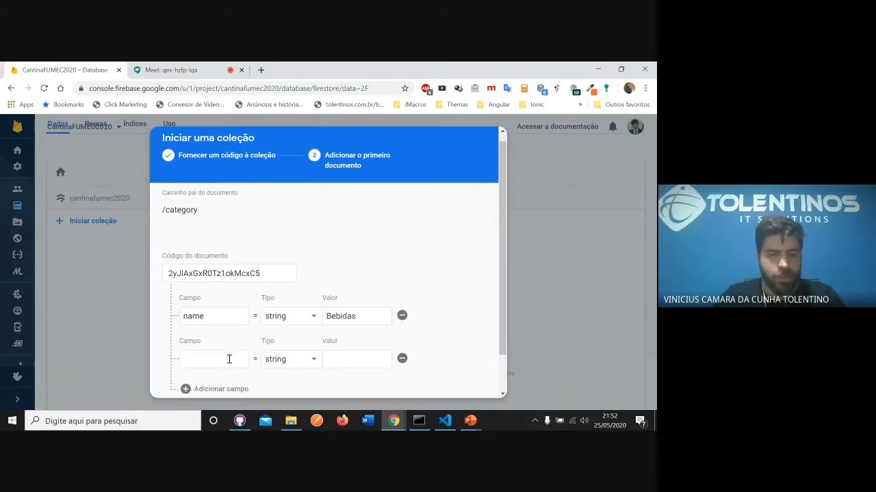
pyautogui.click(226, 315)
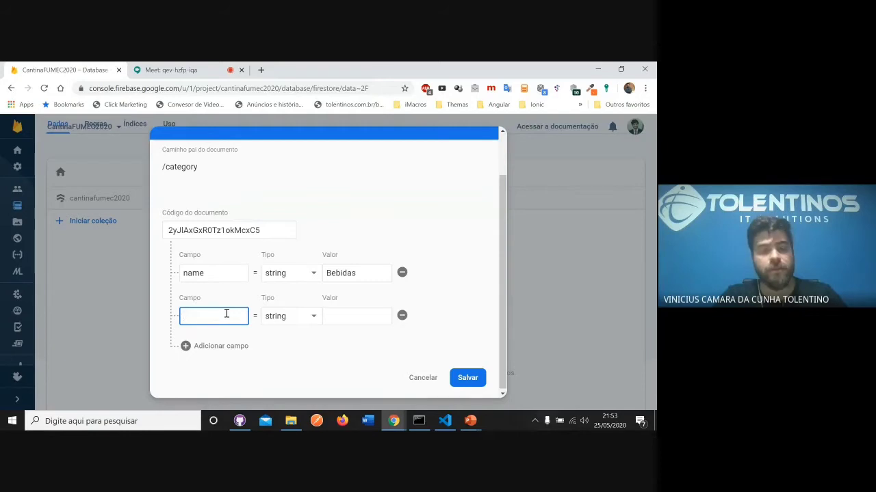
pyautogui.click(282, 317)
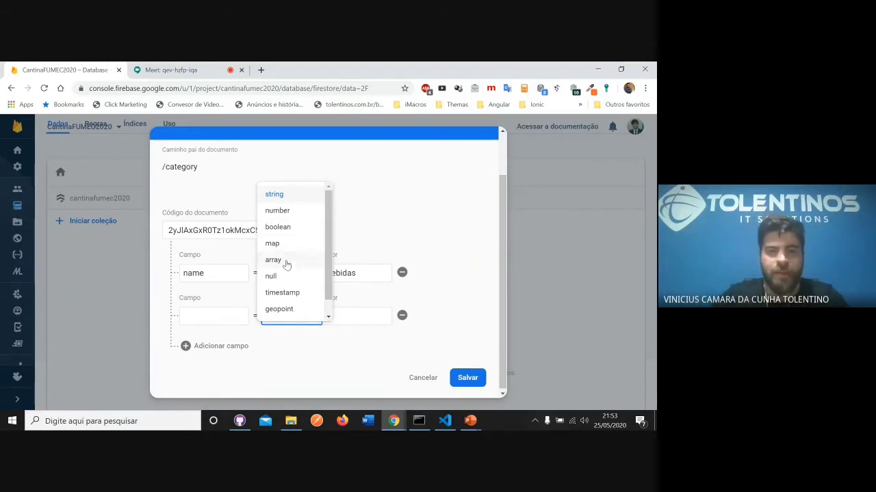
pyautogui.scroll(-1, 285, 287)
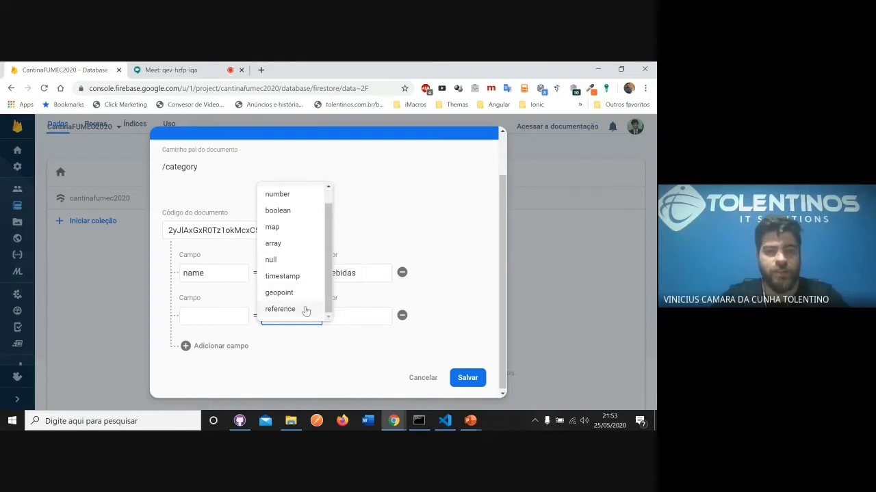
pyautogui.click(290, 244)
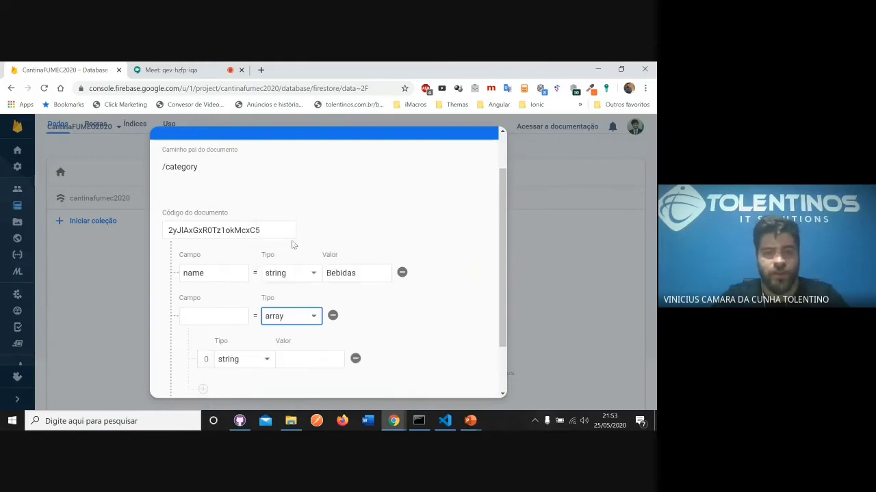
pyautogui.click(226, 317)
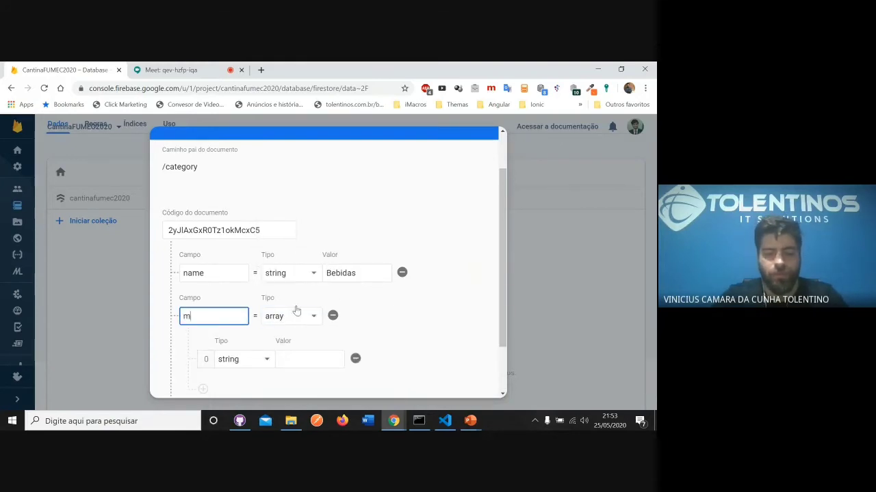
pyautogui.scroll(-1, 287, 287)
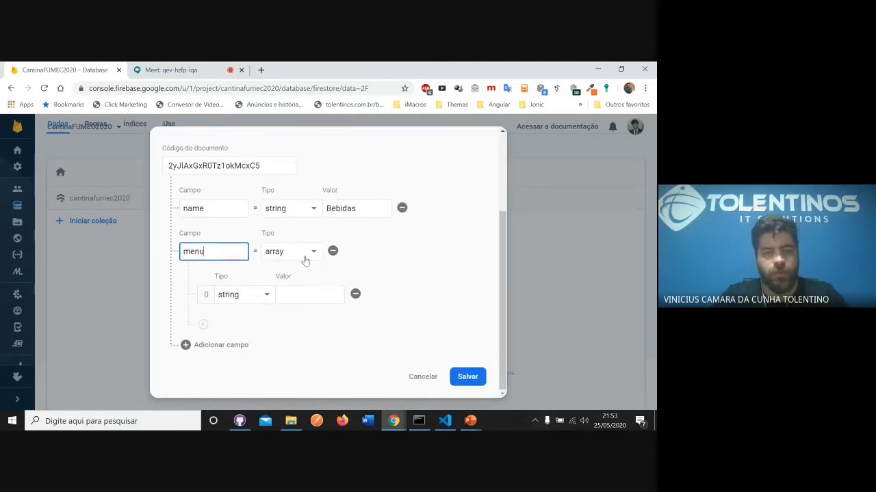
# - Check the element types available inside the menu array and change the menu field's type to map
pyautogui.click(305, 299)
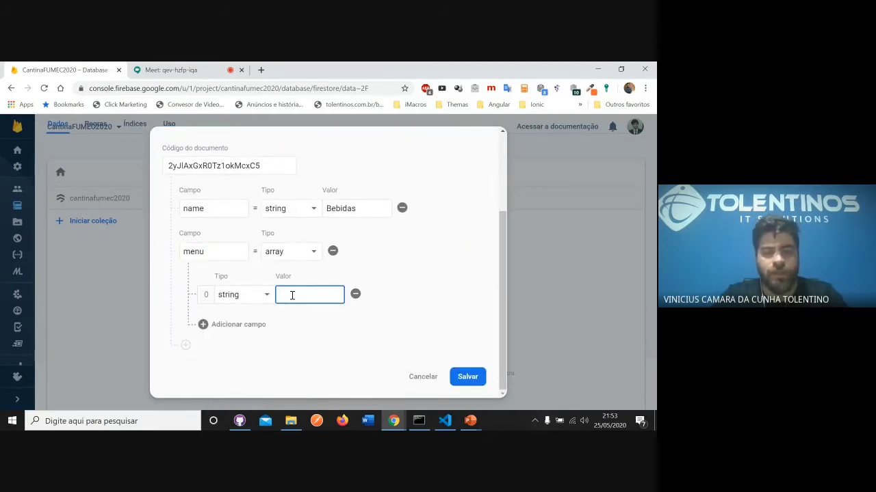
pyautogui.click(264, 296)
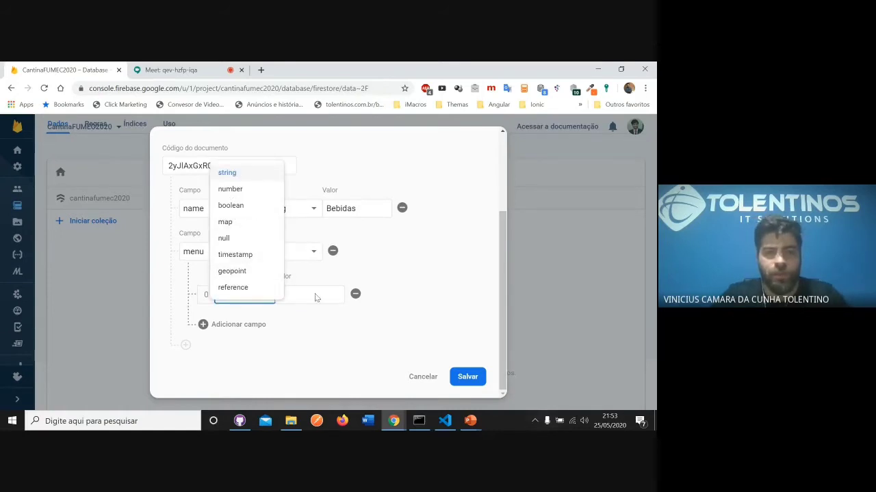
pyautogui.click(312, 255)
pyautogui.click(303, 250)
pyautogui.click(293, 233)
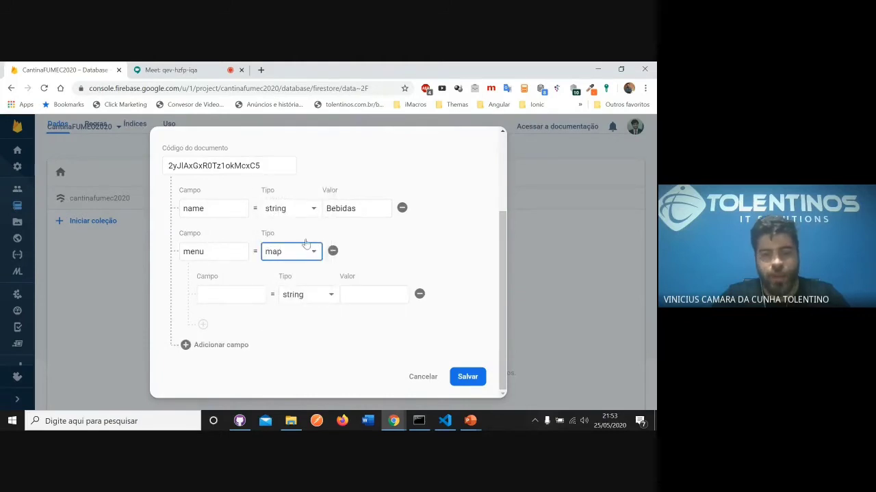
# - Name the first nested field inside the menu map name
pyautogui.click(245, 296)
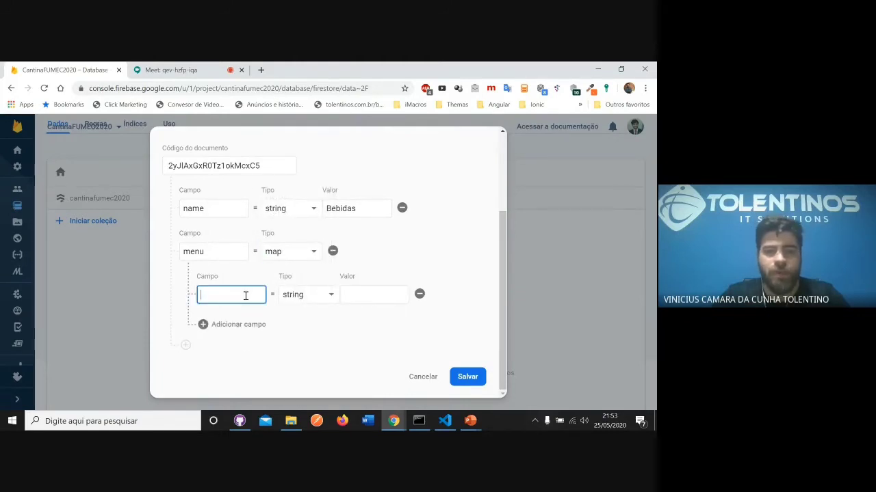
pyautogui.click(317, 299)
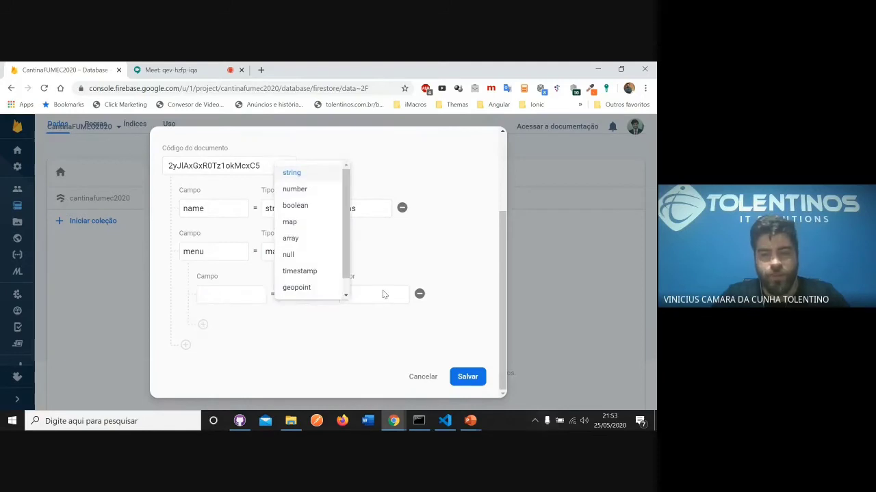
pyautogui.click(385, 296)
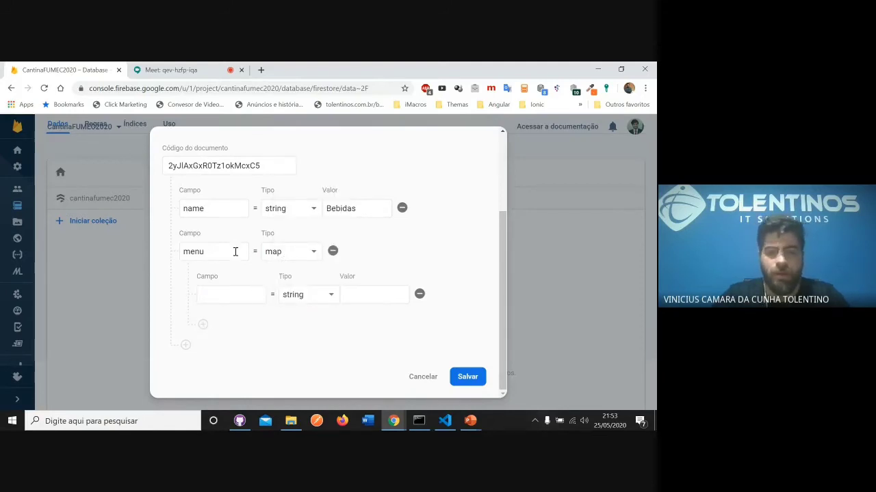
pyautogui.click(235, 293)
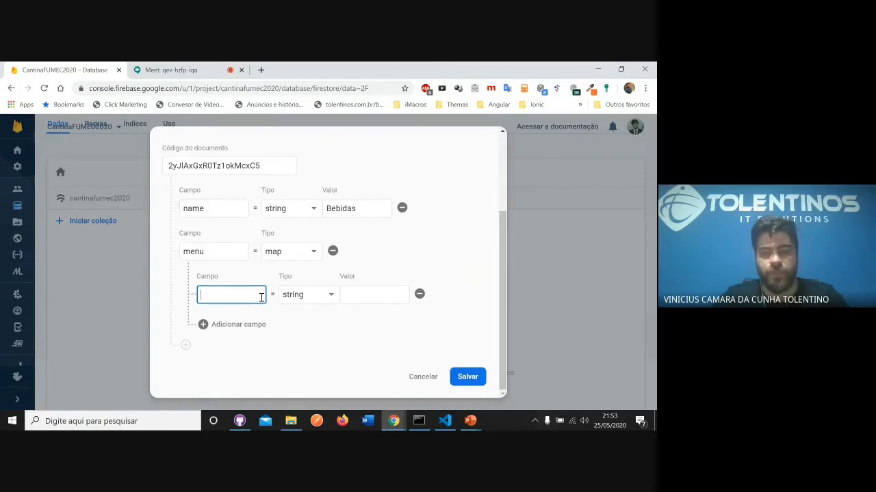
pyautogui.write('Coc')
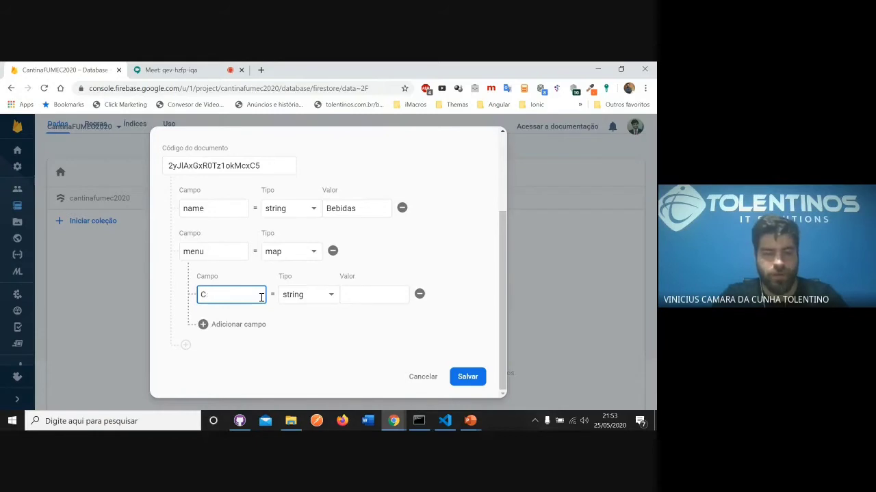
pyautogui.press('BackSpace')
pyautogui.write('name')
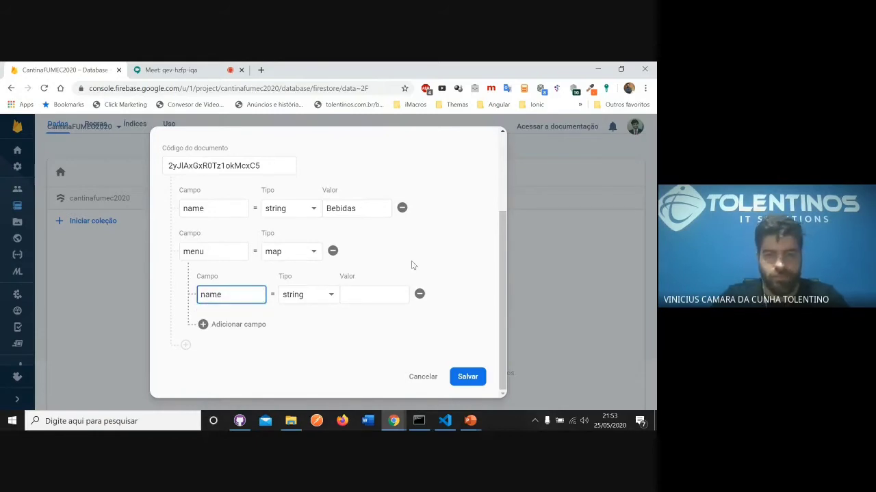
pyautogui.press('Tab')
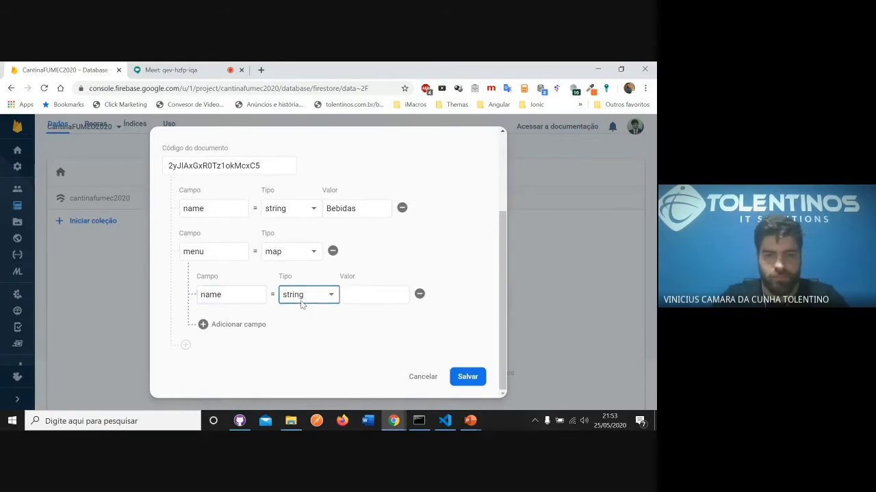
# - Try the map and array types on the nested name field and set it back to string
pyautogui.click(301, 301)
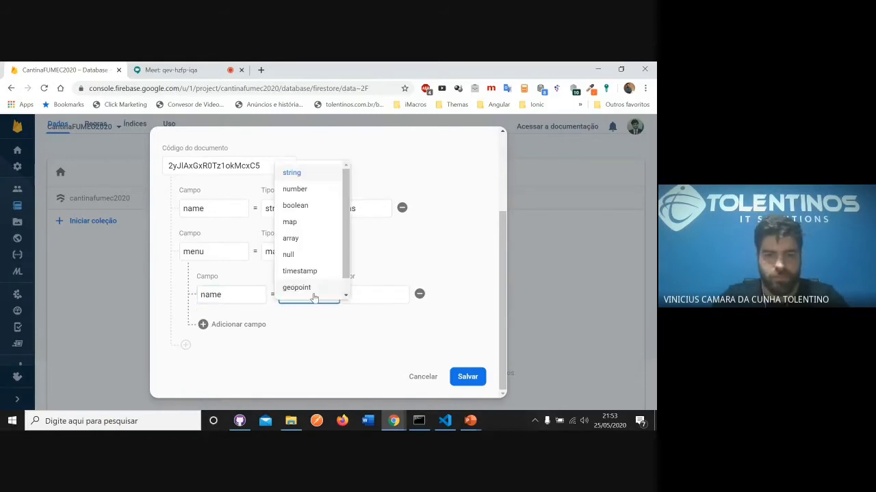
pyautogui.click(307, 223)
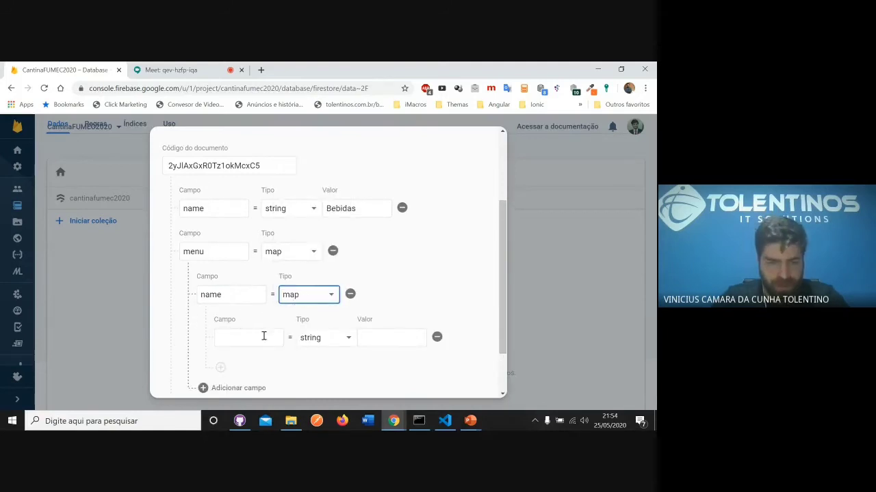
pyautogui.click(311, 297)
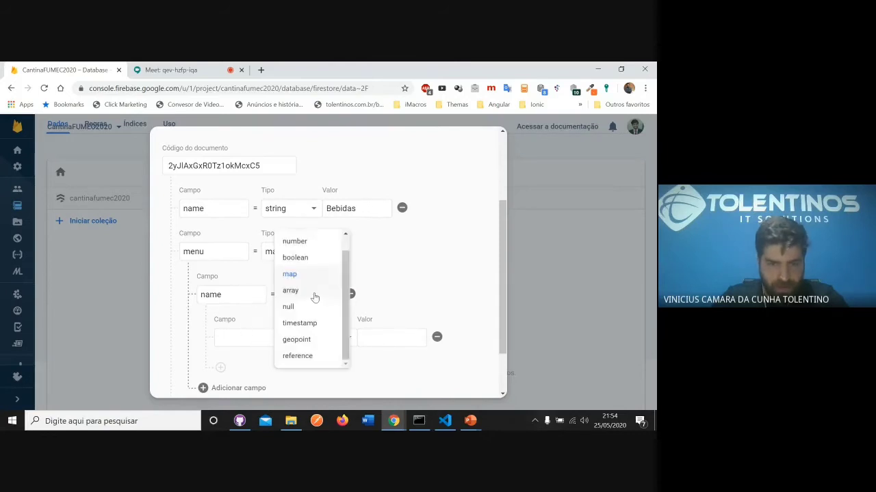
pyautogui.click(311, 292)
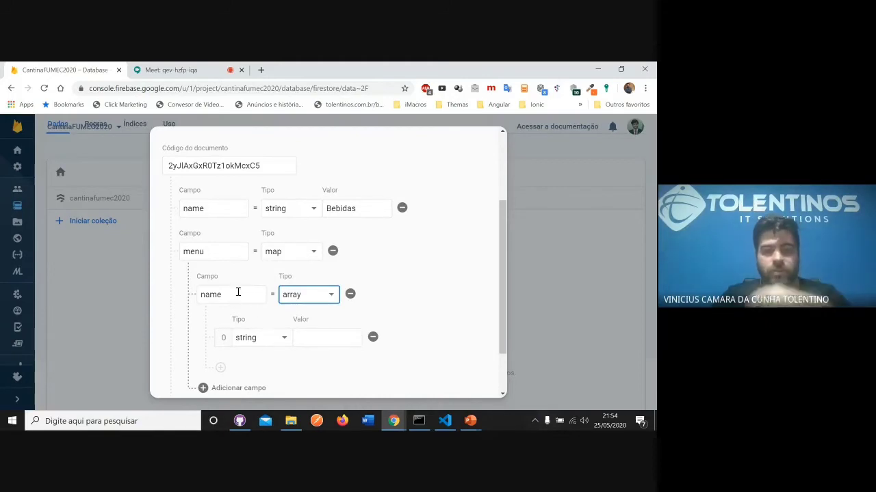
pyautogui.click(305, 301)
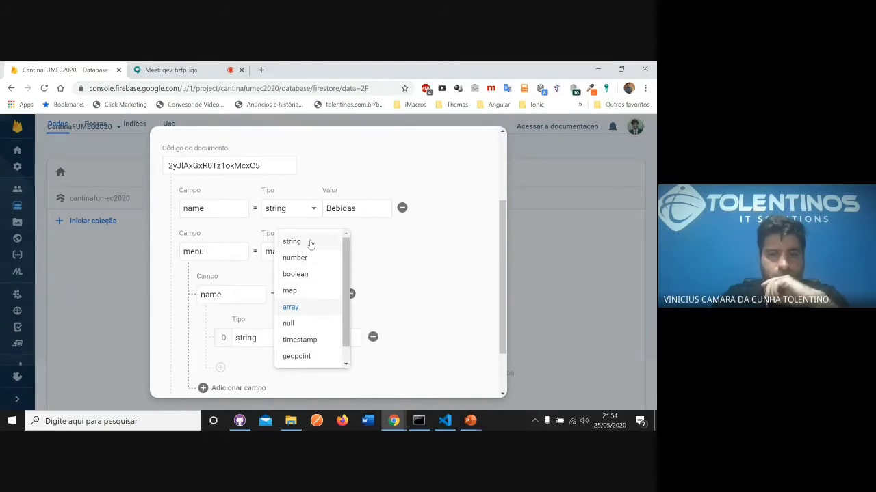
pyautogui.click(312, 243)
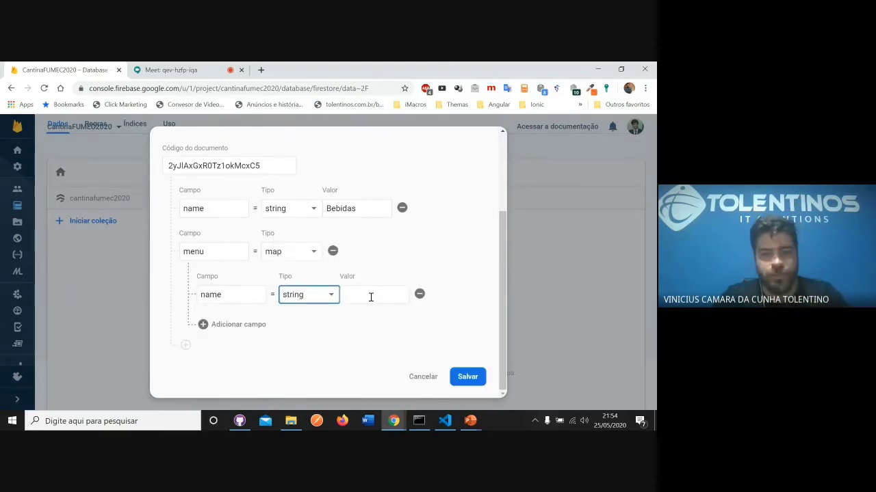
# - Set the nested name value to Coca Cola and add a nested price string field with the value 3.9 in the menu map
pyautogui.click(371, 297)
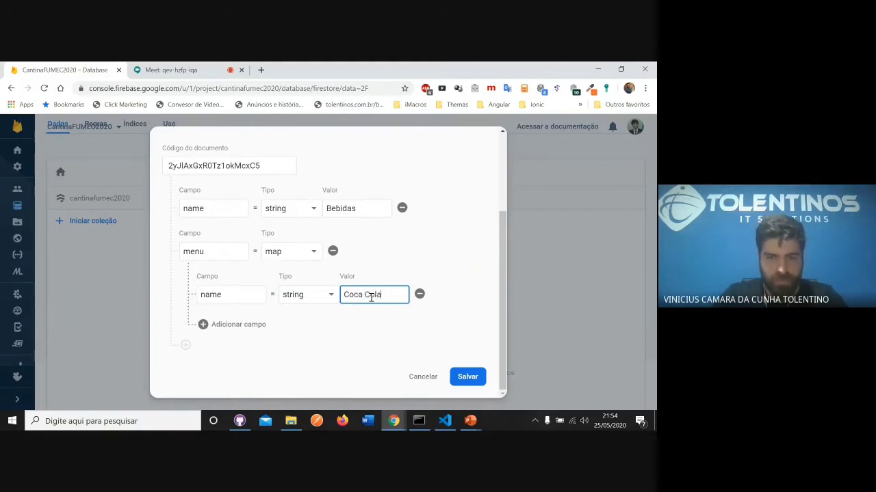
pyautogui.click(203, 326)
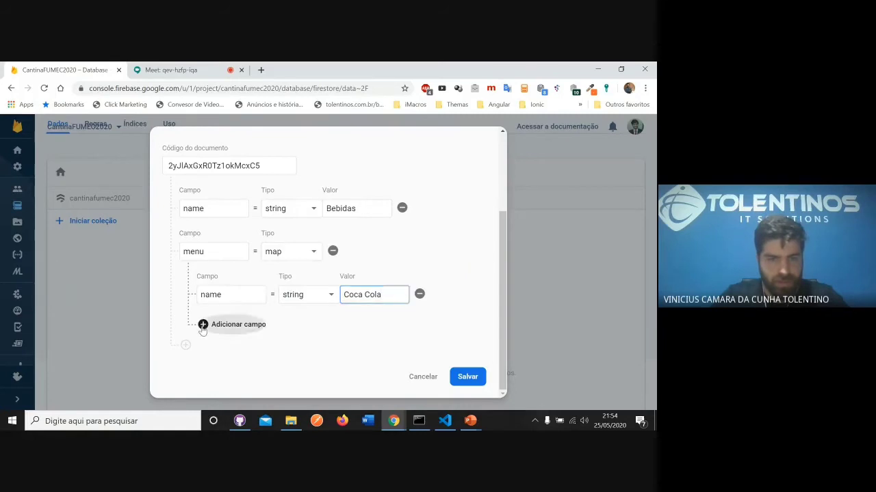
pyautogui.click(234, 333)
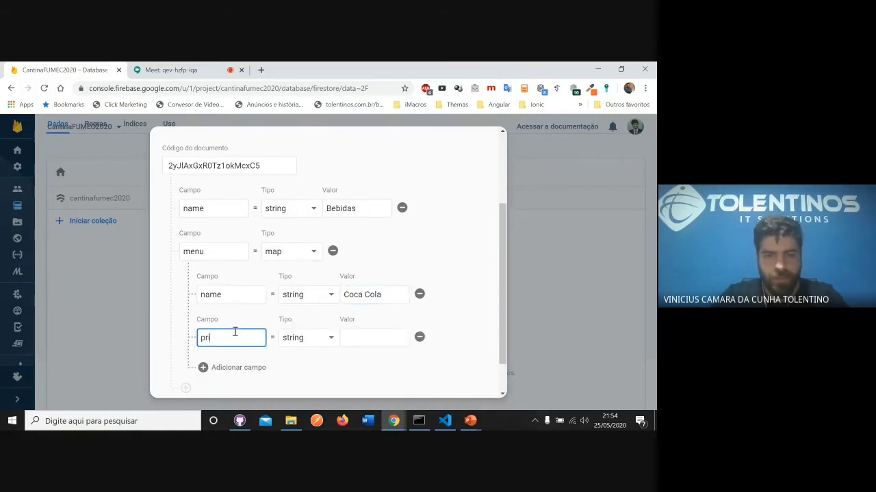
pyautogui.press('Tab')
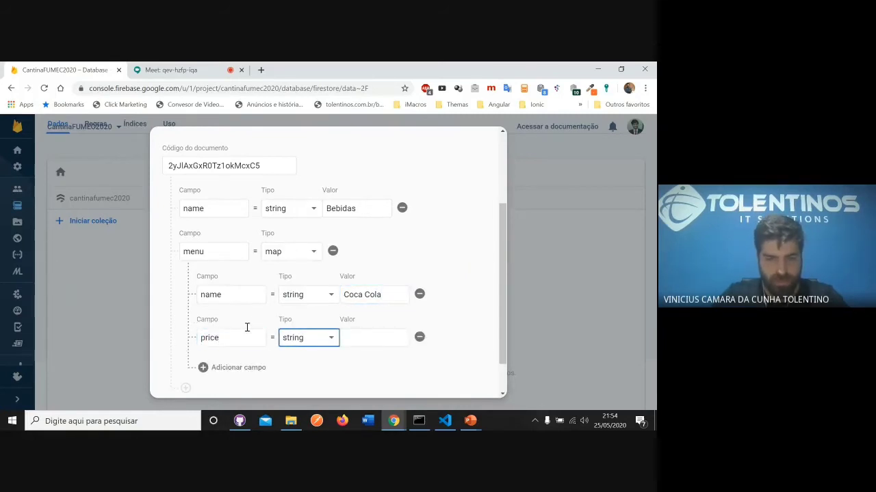
pyautogui.click(363, 337)
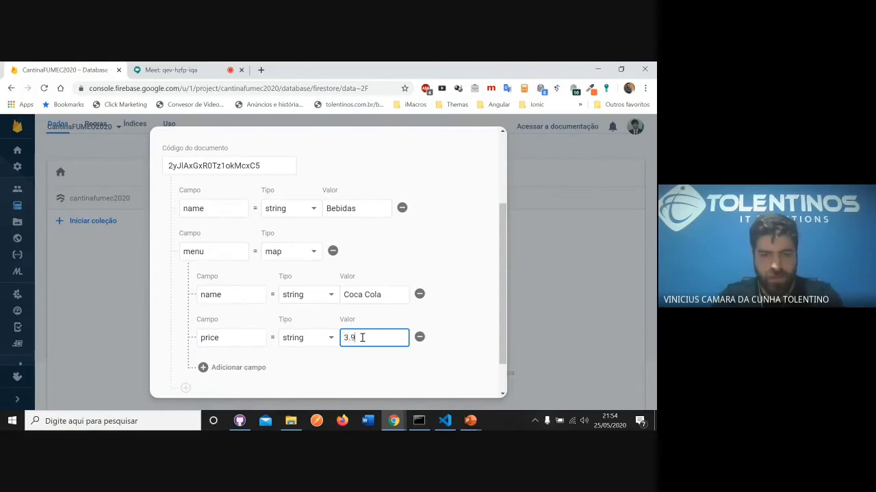
# - Add a nested quantity string field with the value 100 to the menu map and save the document
pyautogui.click(205, 367)
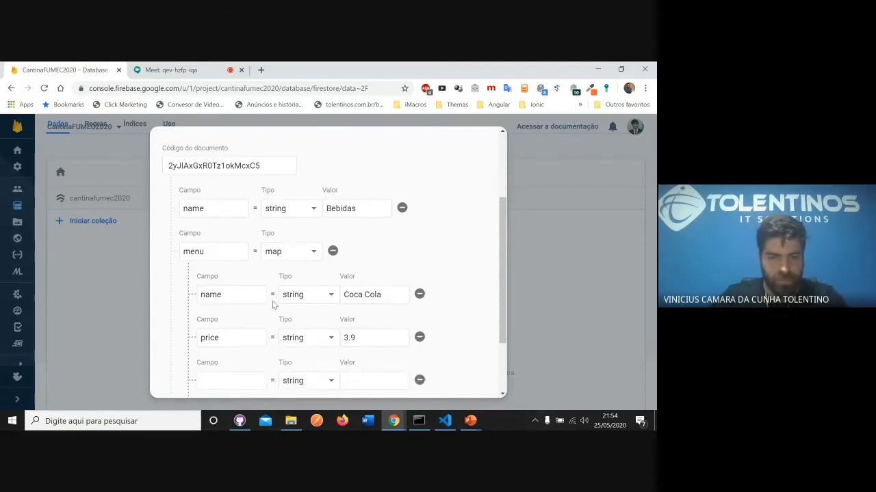
pyautogui.scroll(-1, 274, 304)
pyautogui.click(233, 334)
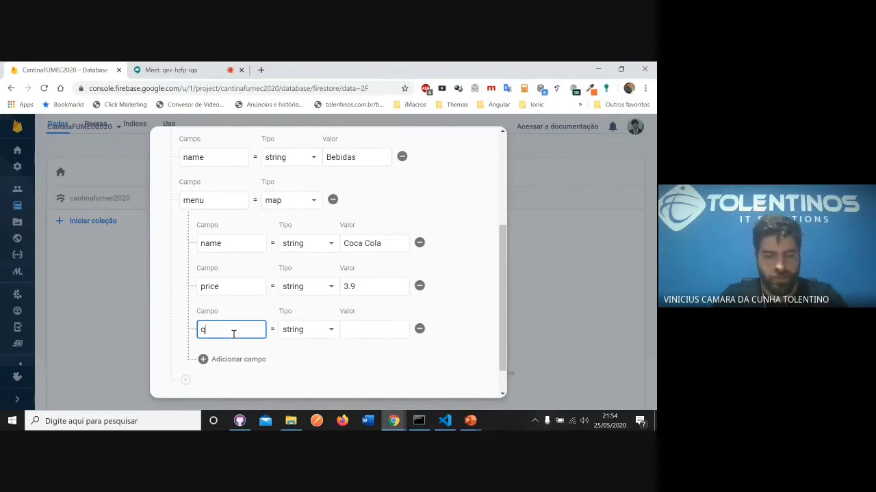
pyautogui.write('dade')
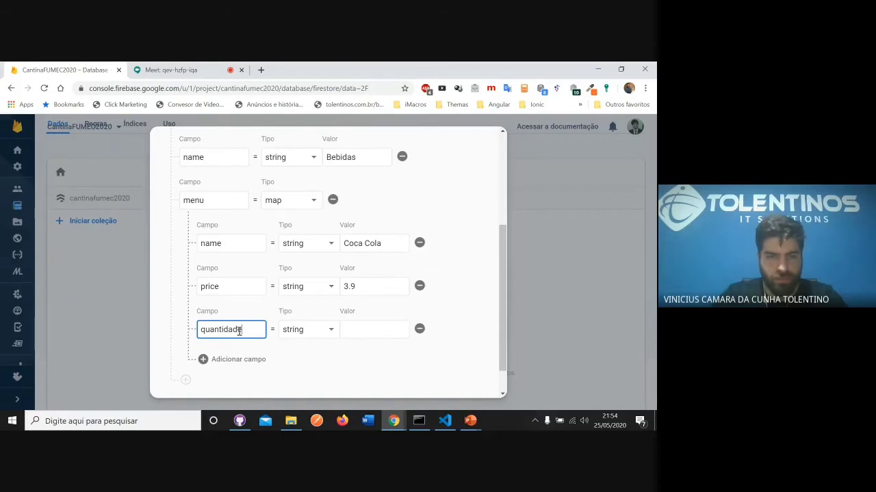
pyautogui.moveTo(239, 331); pyautogui.dragTo(225, 331)
pyautogui.press('BackSpace')
pyautogui.write('ty')
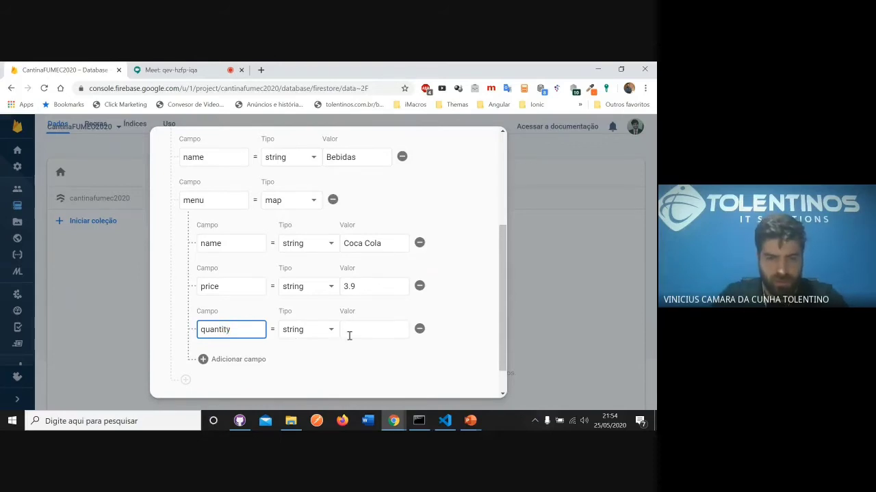
pyautogui.click(375, 333)
pyautogui.write('100')
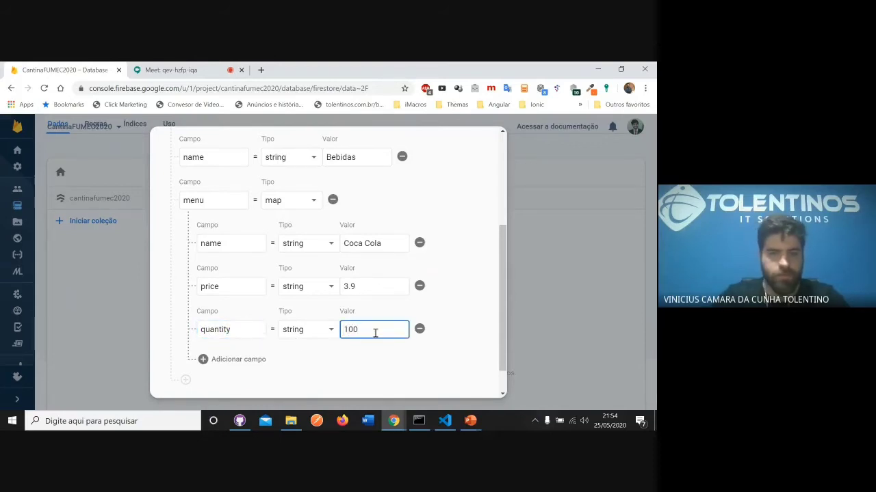
pyautogui.scroll(-2, 402, 287)
pyautogui.click(457, 377)
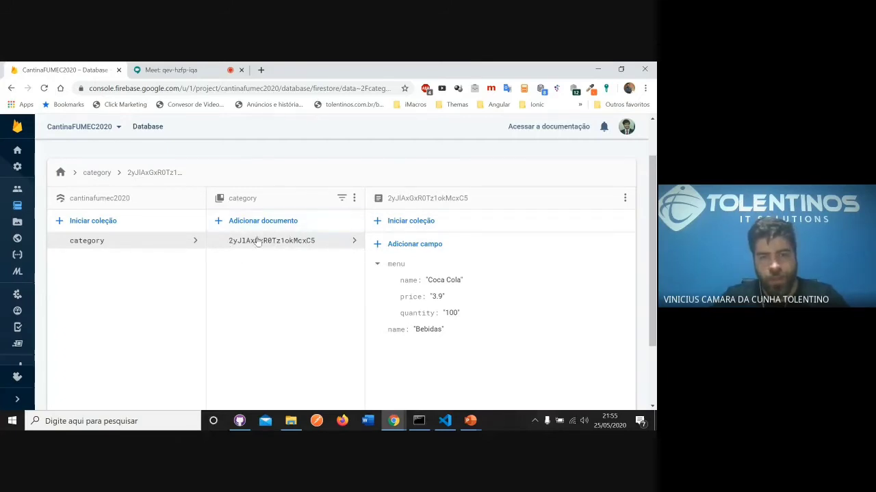
# - Review the menu map's nested fields and delete the menu field from the Bebidas document
pyautogui.click(385, 265)
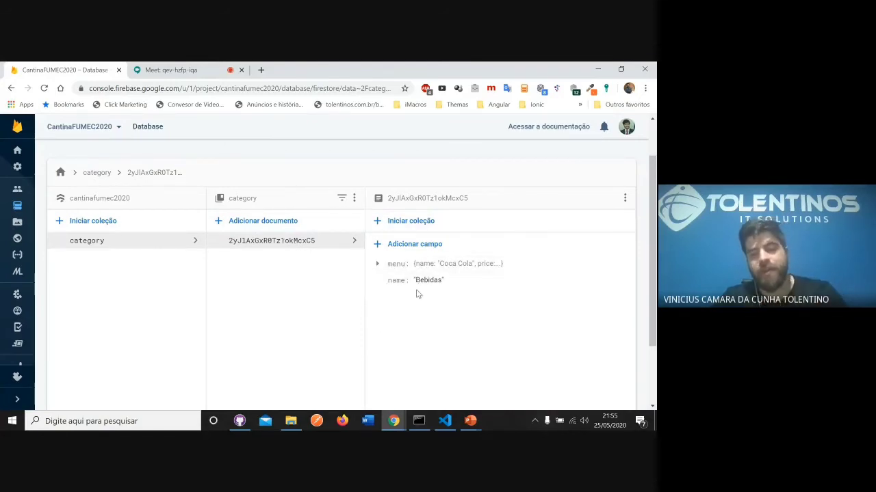
pyautogui.click(378, 264)
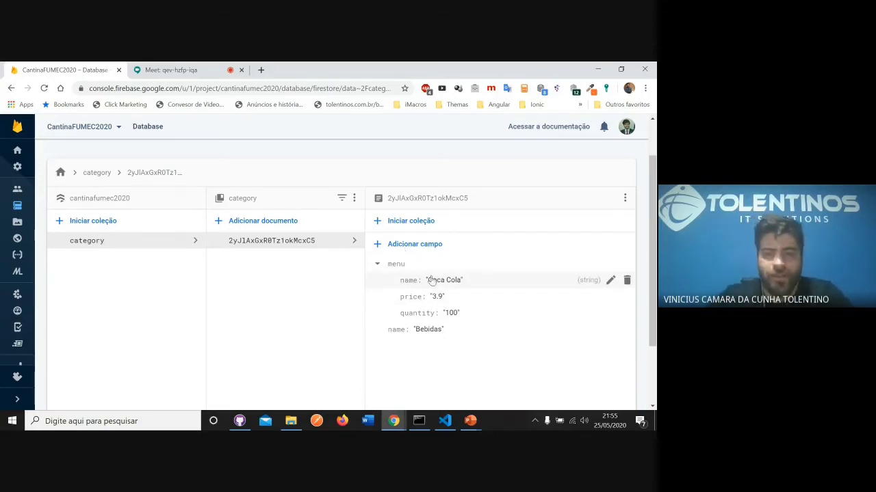
pyautogui.click(377, 264)
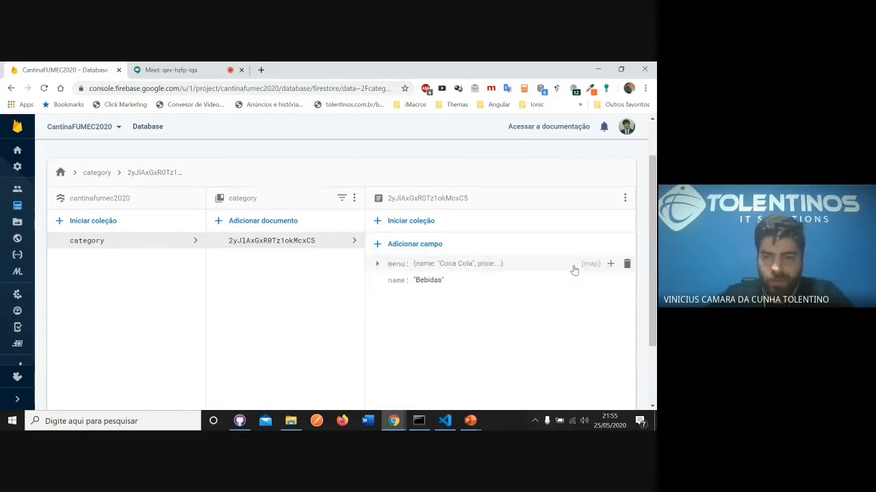
pyautogui.click(626, 263)
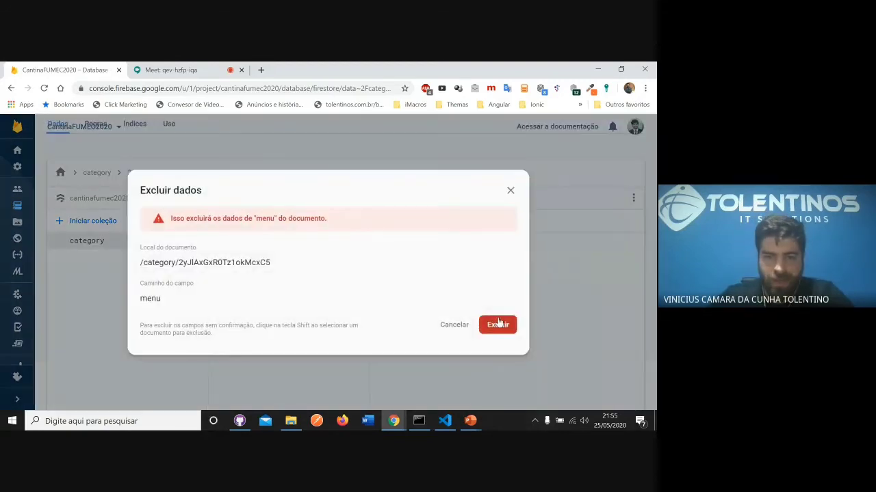
pyautogui.click(498, 324)
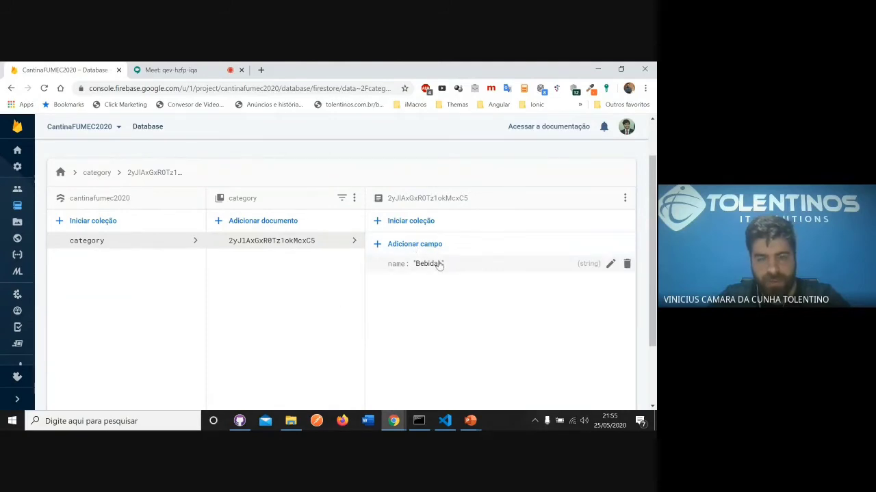
# - Start a subcollection named Menu under the Bebidas document and generate an automatic ID for its first document
pyautogui.click(432, 222)
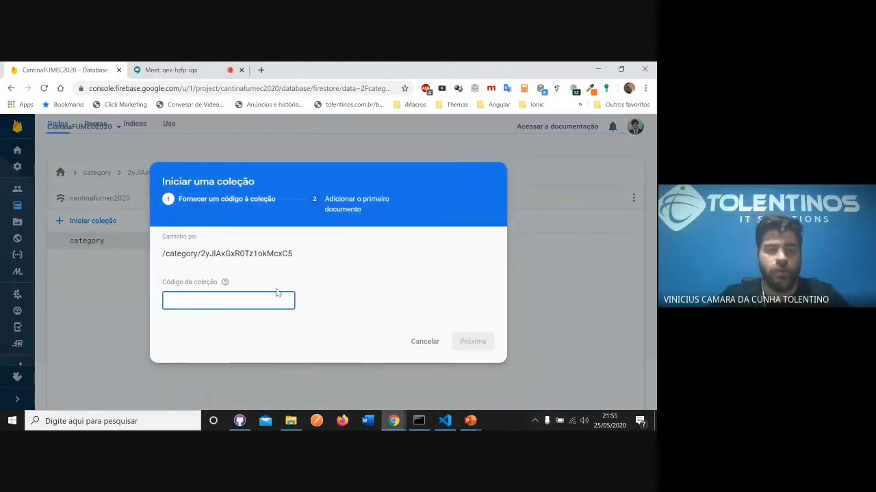
pyautogui.write('Menu')
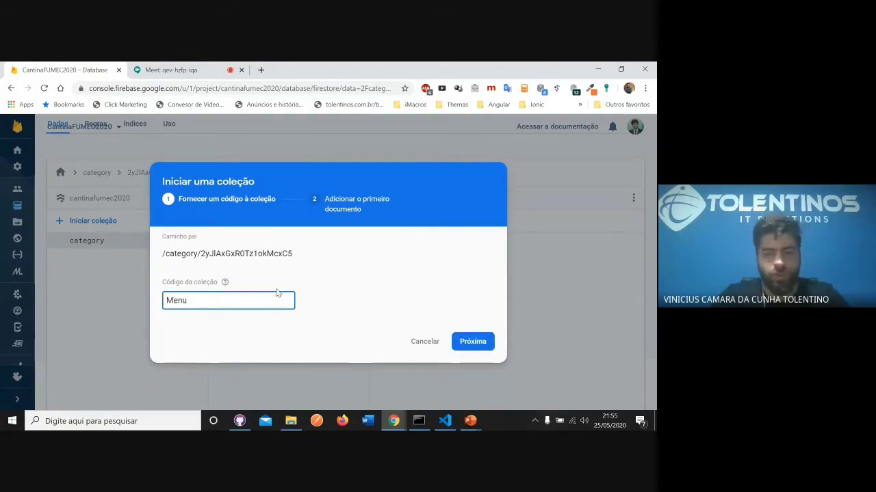
pyautogui.click(479, 343)
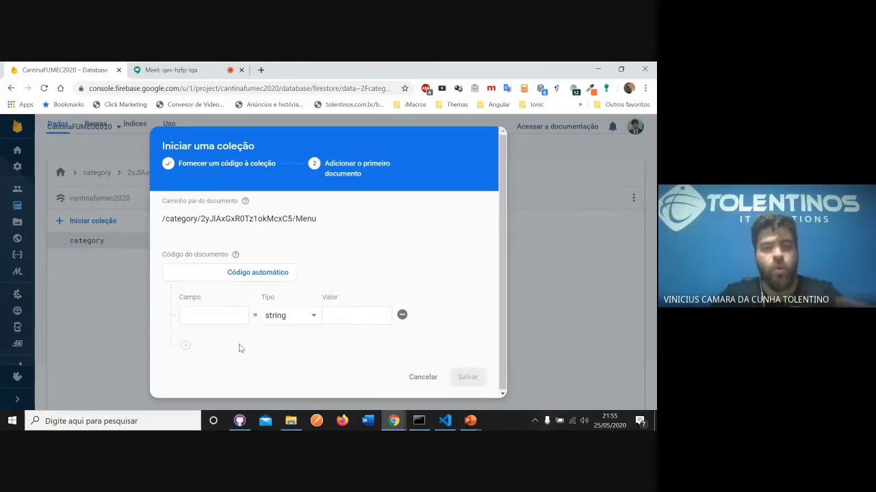
pyautogui.click(211, 317)
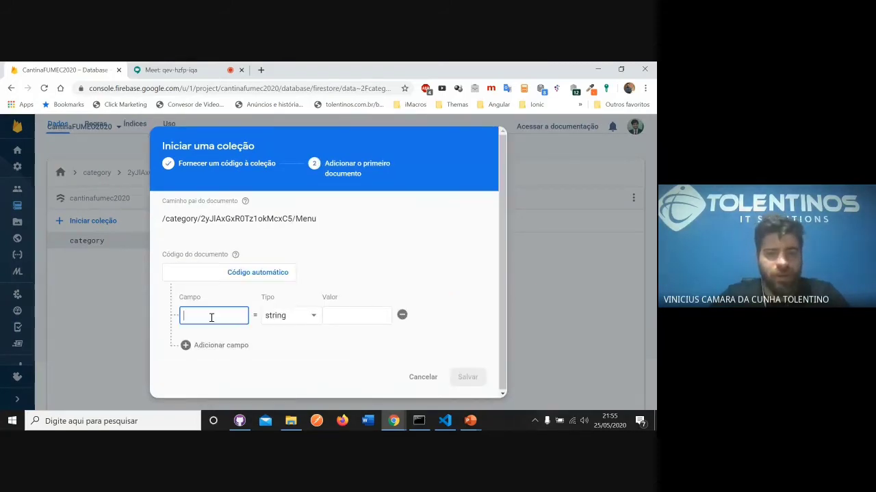
pyautogui.click(267, 278)
# - Give the first Menu document a name string field with the value Coca-Cola and a price string field with the value 3.9
pyautogui.click(227, 316)
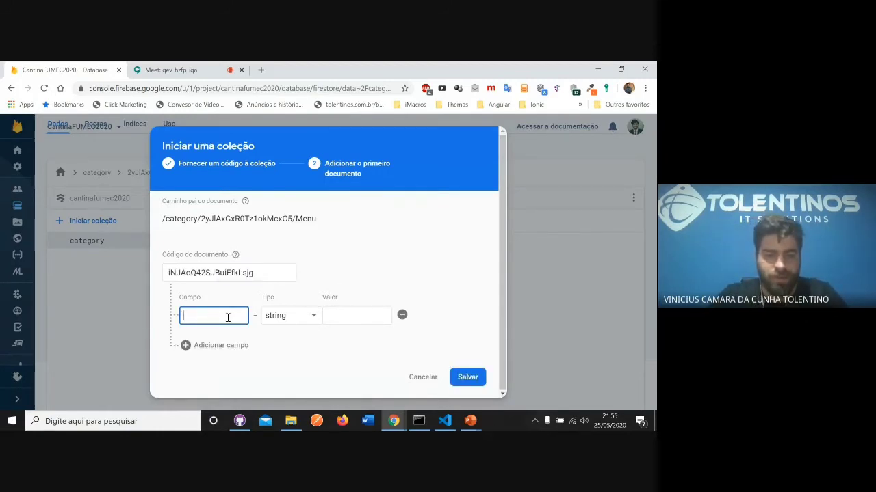
pyautogui.click(342, 316)
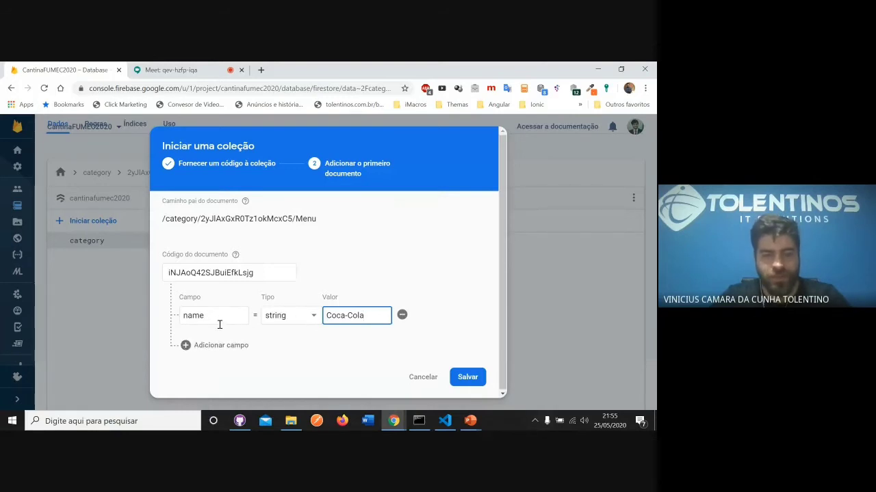
pyautogui.click(219, 345)
pyautogui.click(220, 358)
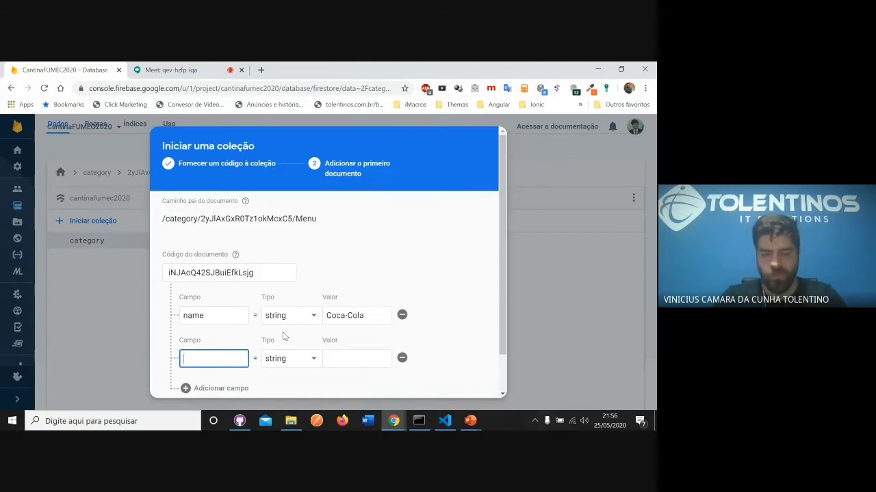
pyautogui.write('price')
pyautogui.click(341, 359)
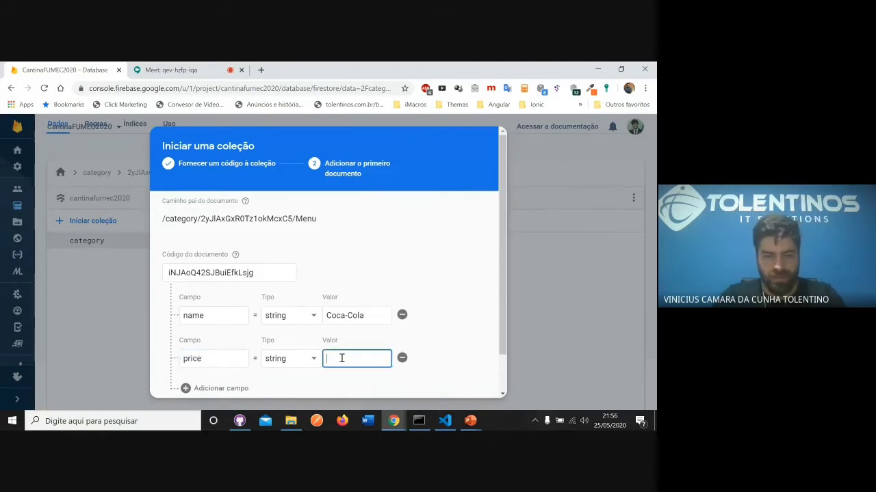
pyautogui.write('3.9')
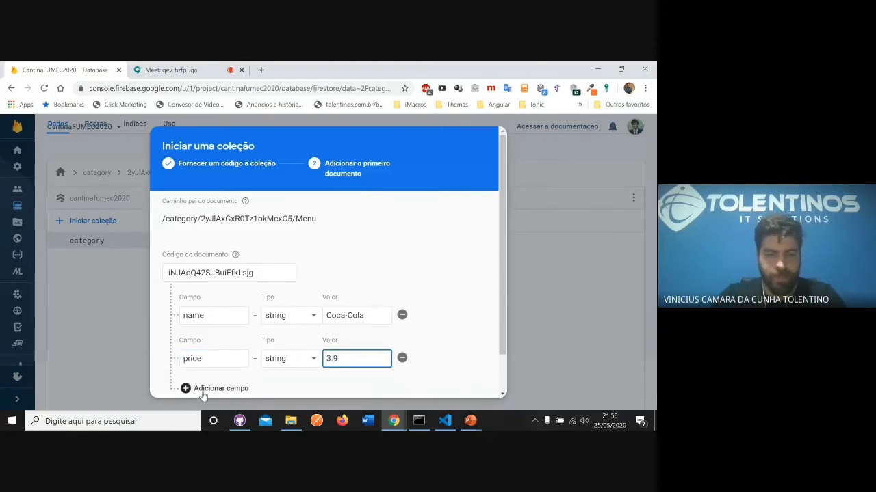
# - Add a quantity string field with the value 100 to the Coca-Cola document and save it
pyautogui.click(203, 388)
pyautogui.click(211, 353)
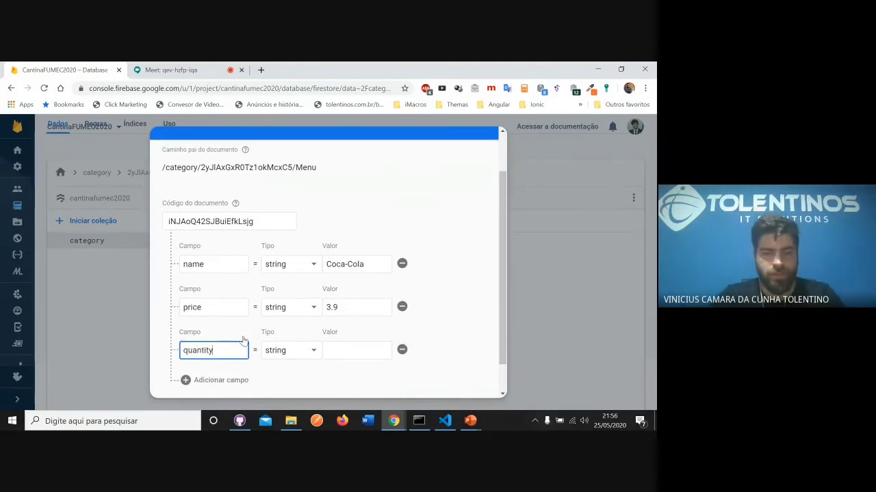
pyautogui.press('Tab')
pyautogui.click(366, 353)
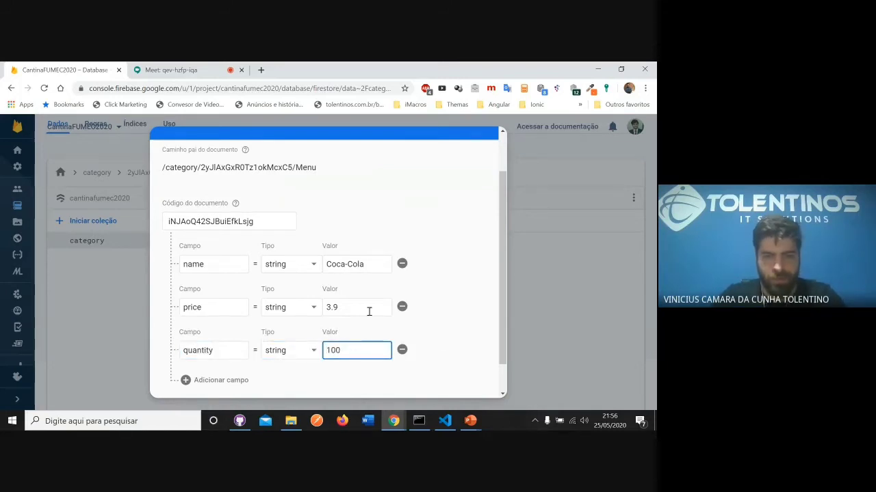
pyautogui.scroll(-2, 369, 312)
pyautogui.click(469, 376)
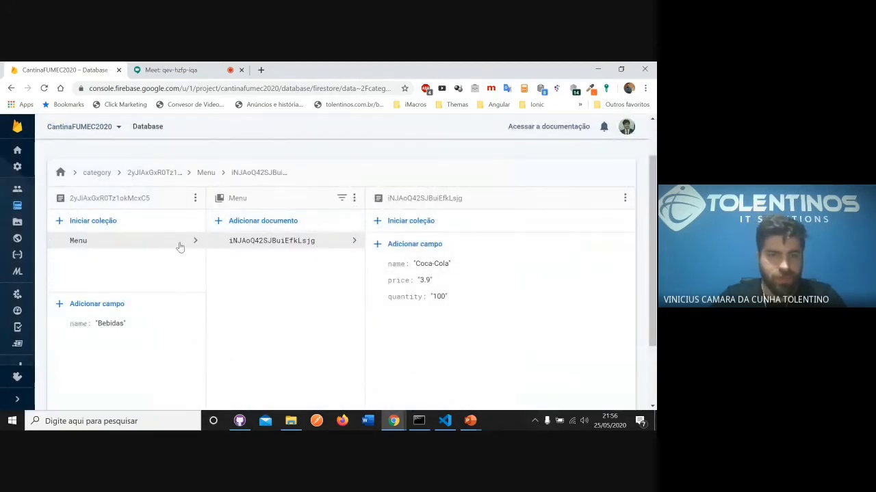
# - Start another document in the Menu subcollection with a name string field set to Sprite
pyautogui.click(253, 226)
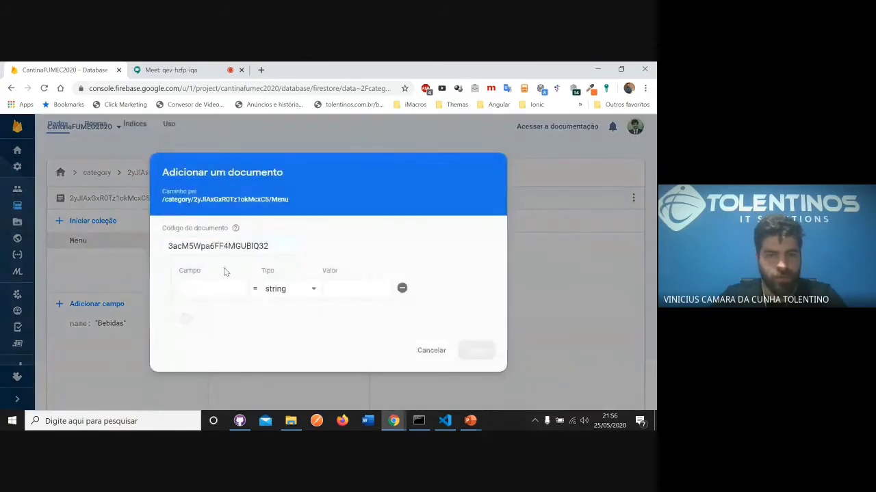
pyautogui.write('n')
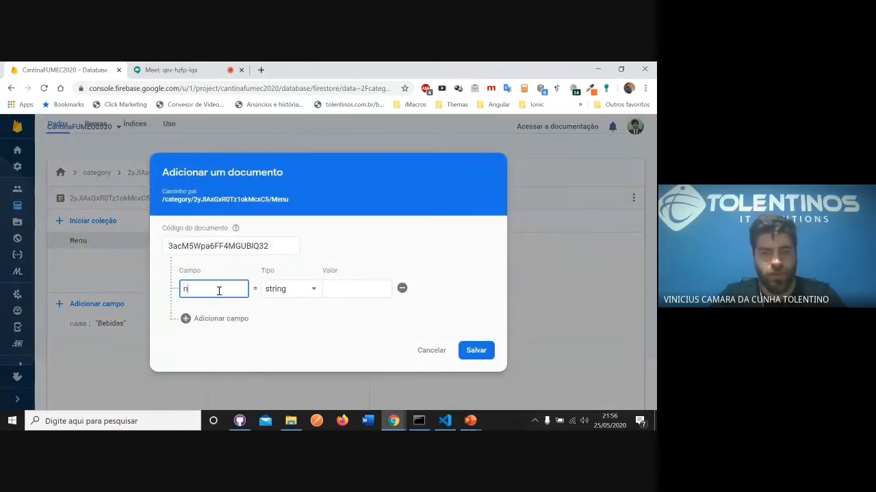
pyautogui.write('ame')
pyautogui.press('Tab')
pyautogui.press('Tab')
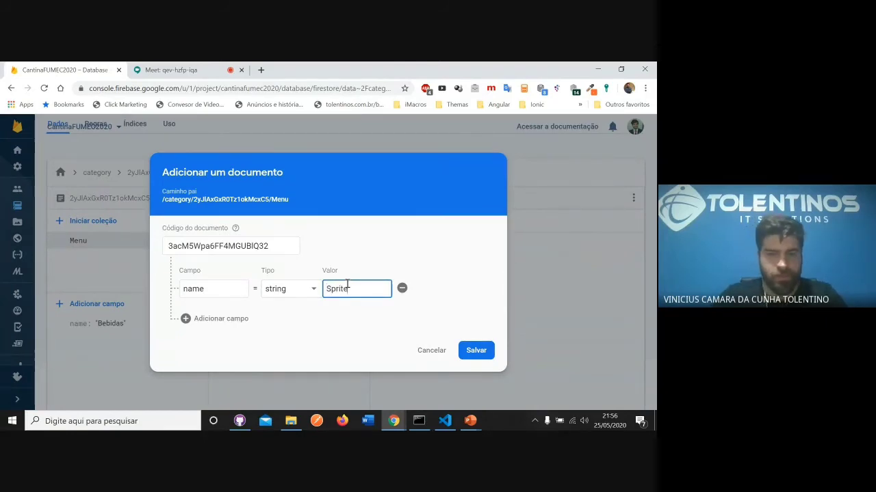
# - Add a price string field with the value 3.5 to the Sprite document
pyautogui.click(212, 319)
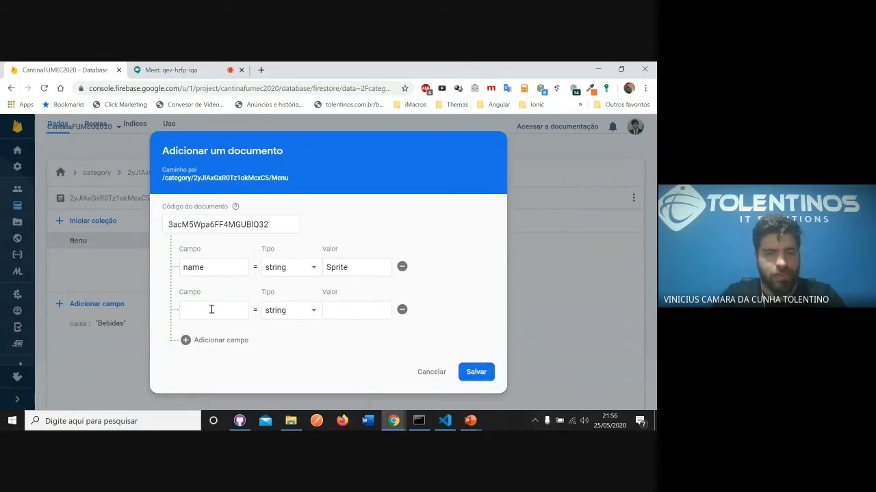
pyautogui.click(205, 312)
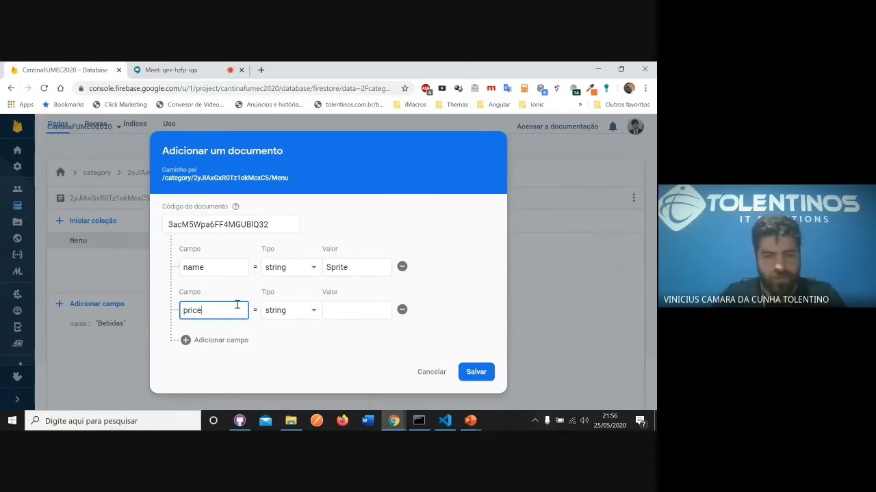
pyautogui.click(353, 314)
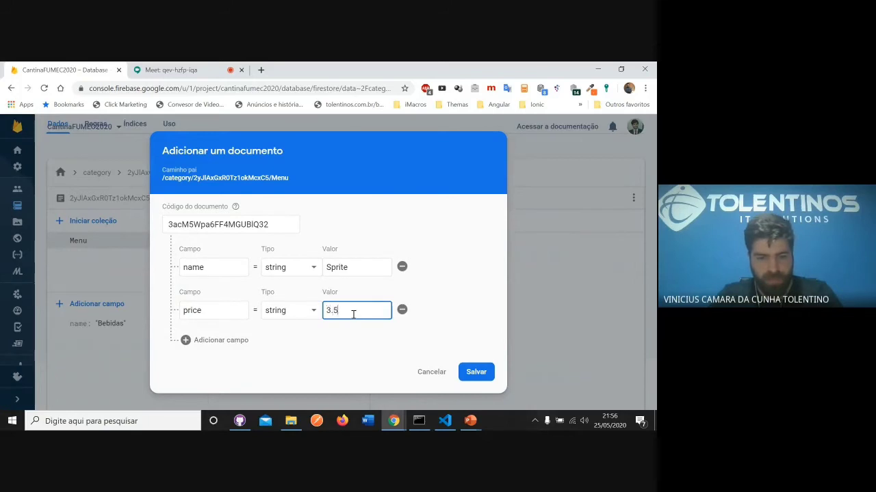
# - Complete the Sprite document with the price 3.57 and a quantity string field set to 65, and save it
pyautogui.click(223, 347)
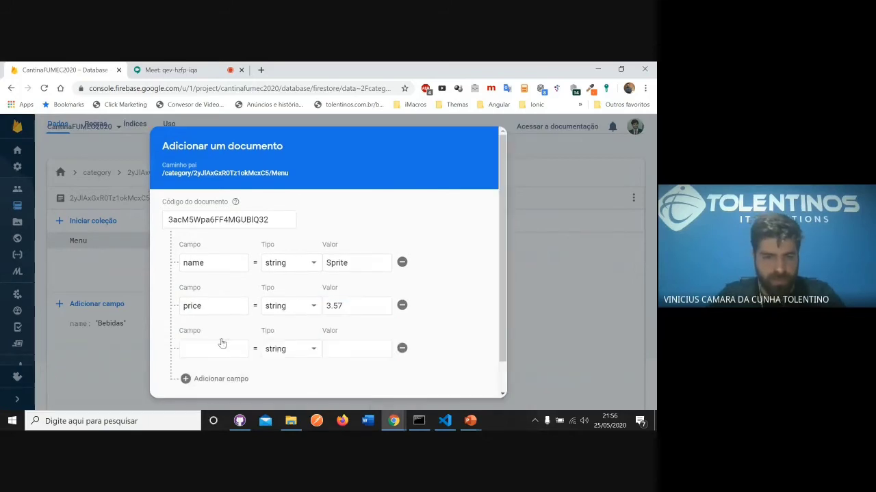
pyautogui.click(220, 348)
pyautogui.write('quantity')
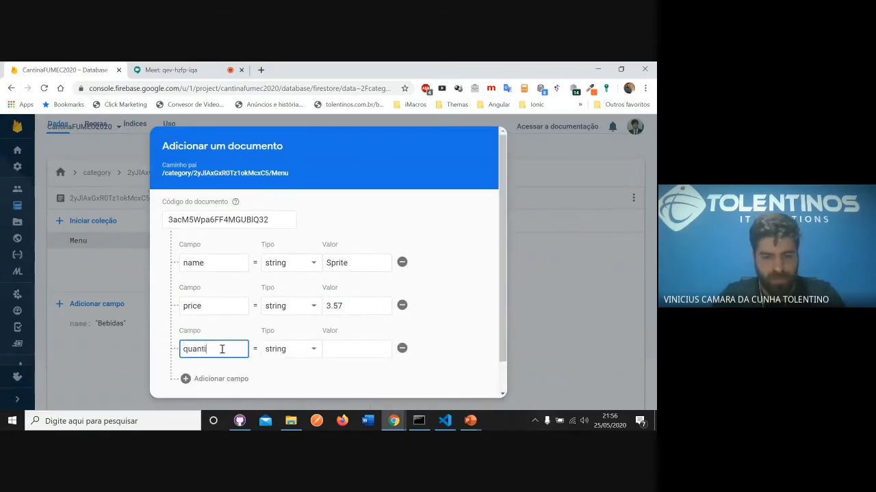
pyautogui.click(354, 351)
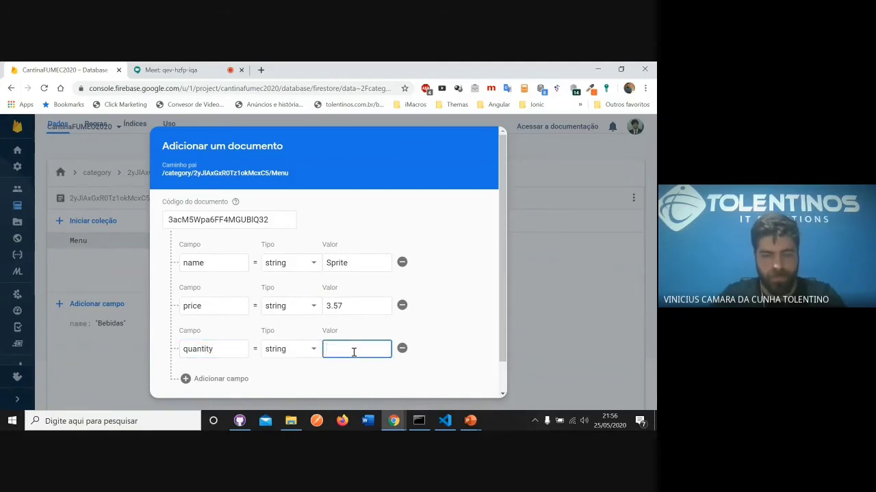
pyautogui.write('65')
pyautogui.scroll(-3, 436, 309)
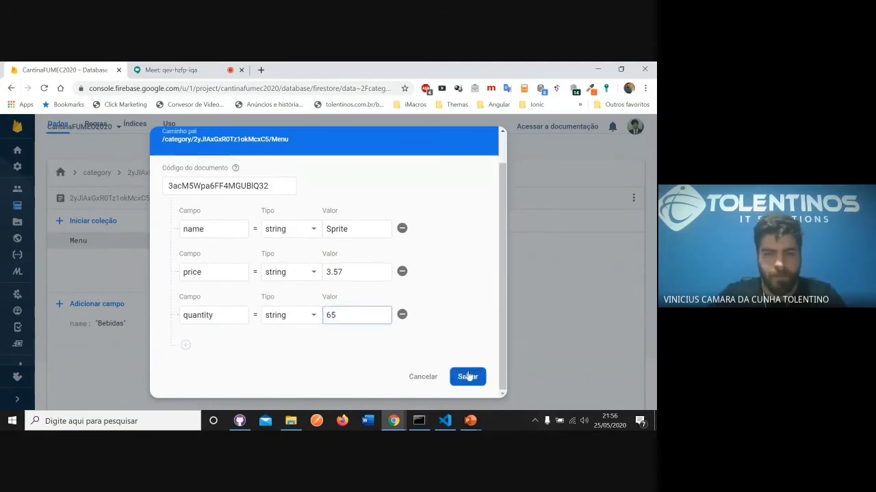
pyautogui.click(466, 376)
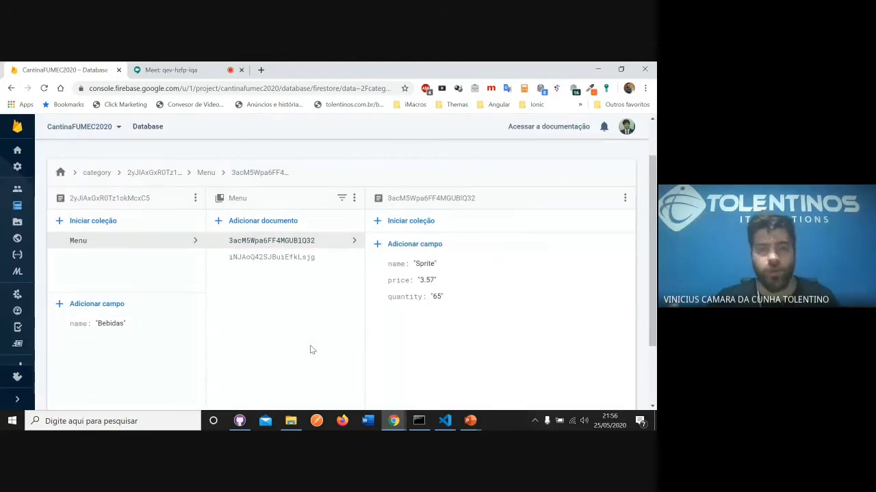
# - Review the category collection, its Bebidas document, and the Sprite and Coca-Cola documents in the Menu subcollection
pyautogui.click(96, 172)
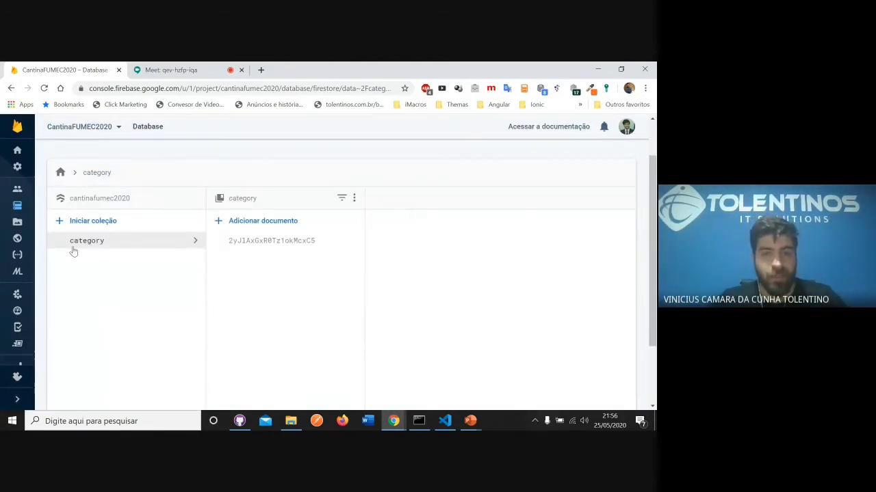
pyautogui.click(276, 241)
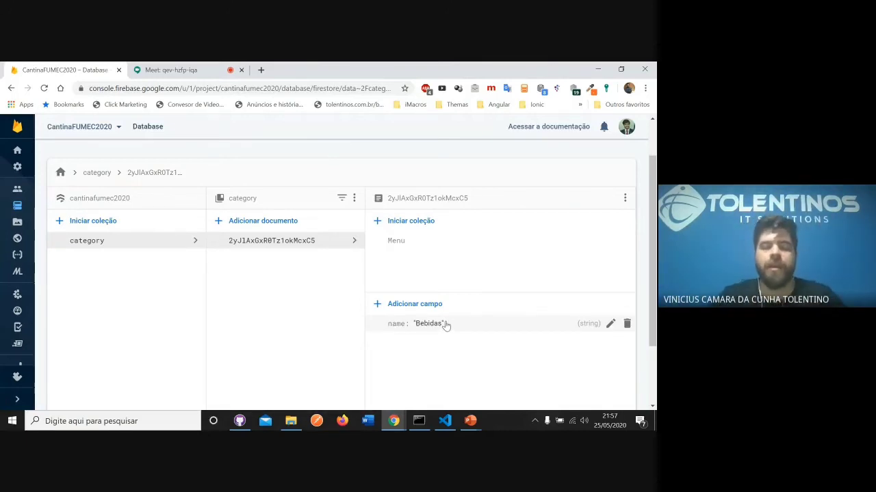
pyautogui.click(417, 241)
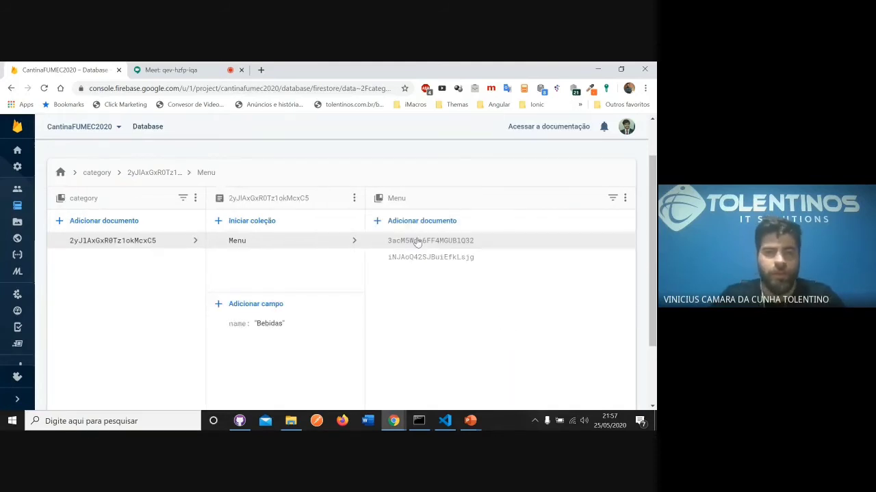
pyautogui.click(414, 242)
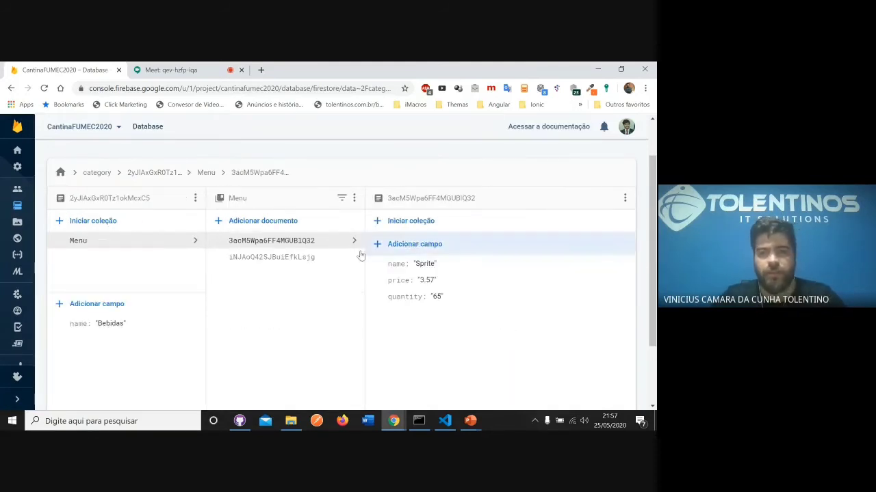
pyautogui.click(291, 259)
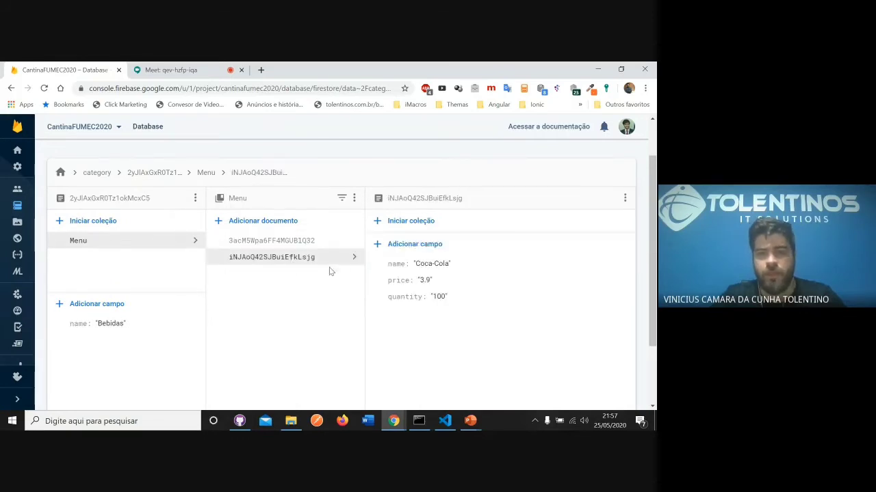
# - Return to the database root, reopen the project's Database page and switch from Cloud Firestore to Realtime Database
pyautogui.click(61, 172)
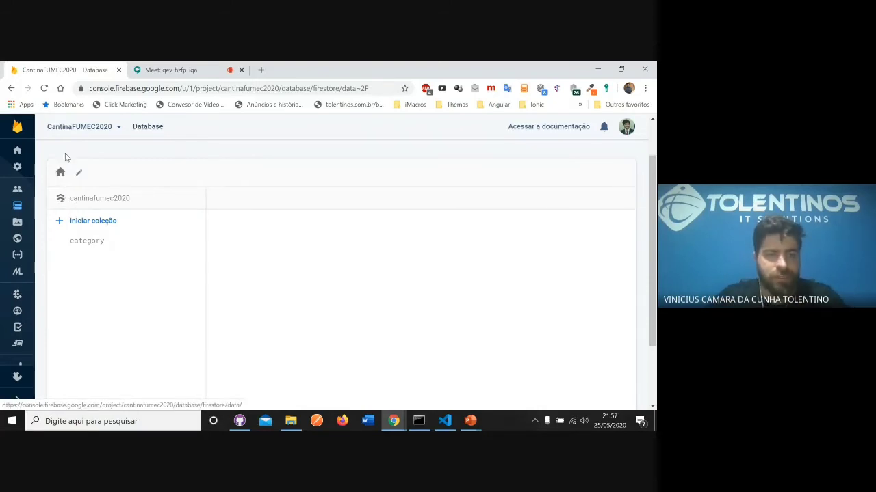
pyautogui.click(65, 128)
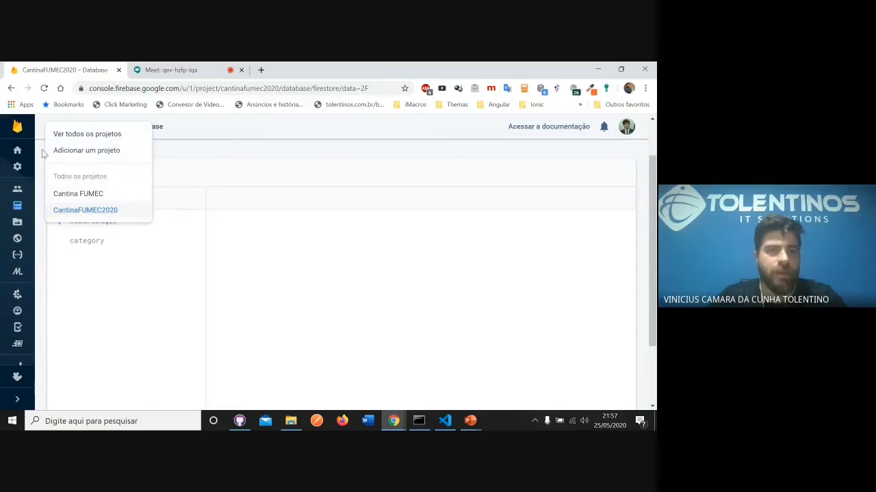
pyautogui.click(18, 212)
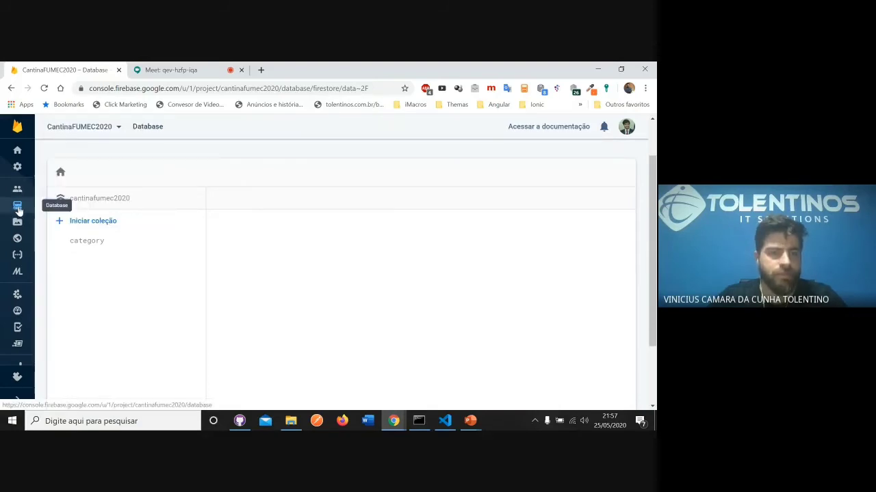
pyautogui.click(18, 212)
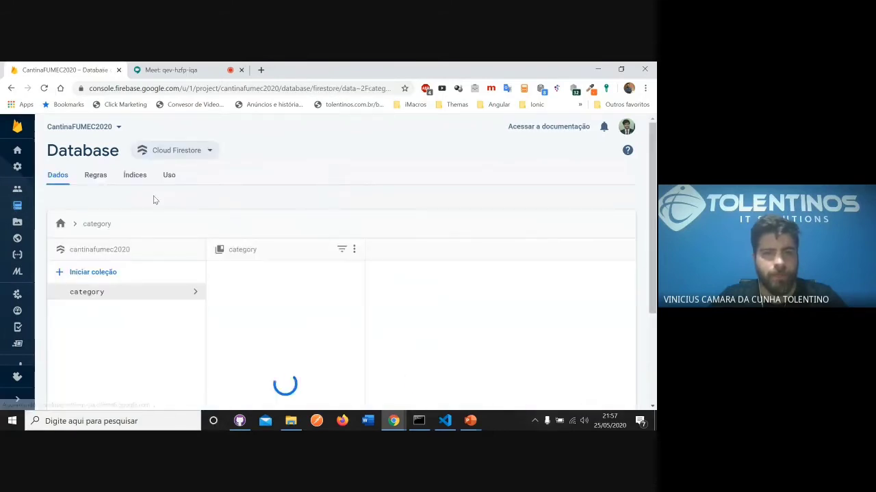
pyautogui.click(186, 151)
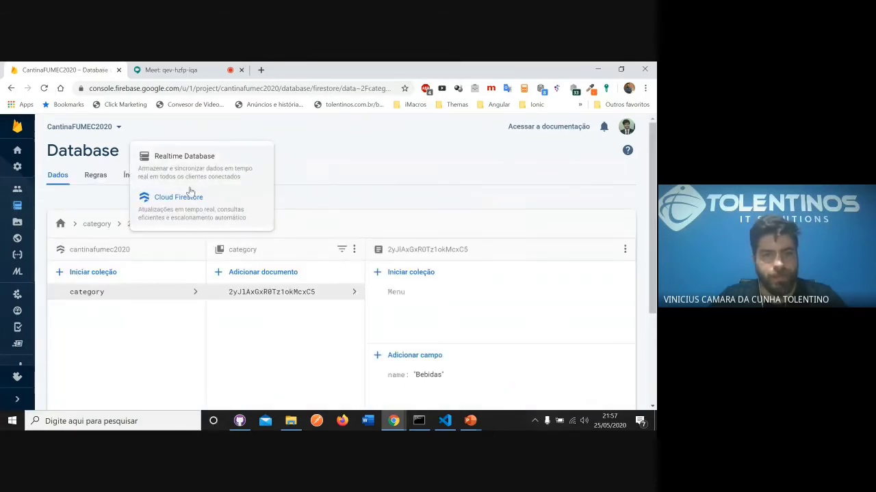
pyautogui.click(185, 159)
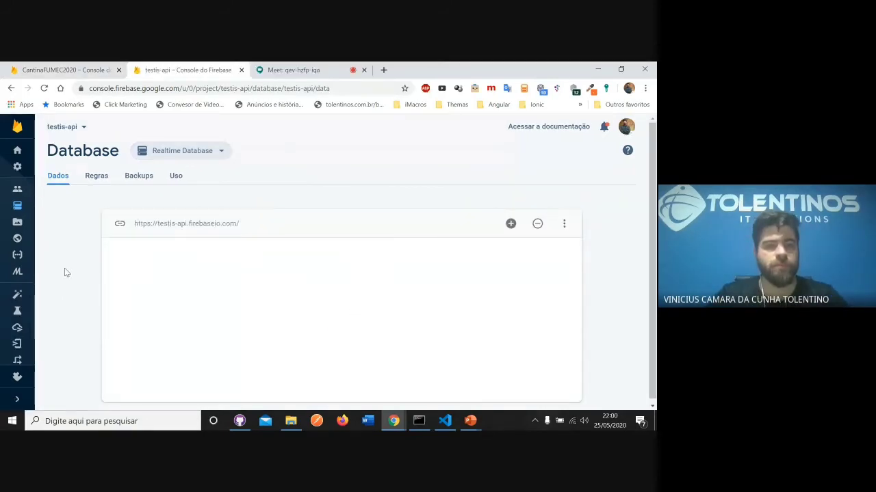
# - Collapse the classrooms, languages, quizes and users branches of the testis-api Realtime Database tree
pyautogui.scroll(-2, 75, 274)
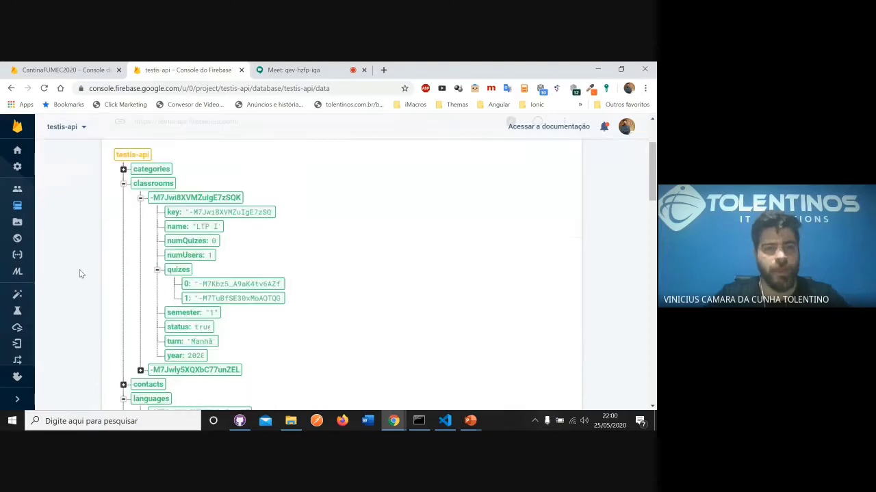
pyautogui.click(123, 183)
pyautogui.click(123, 212)
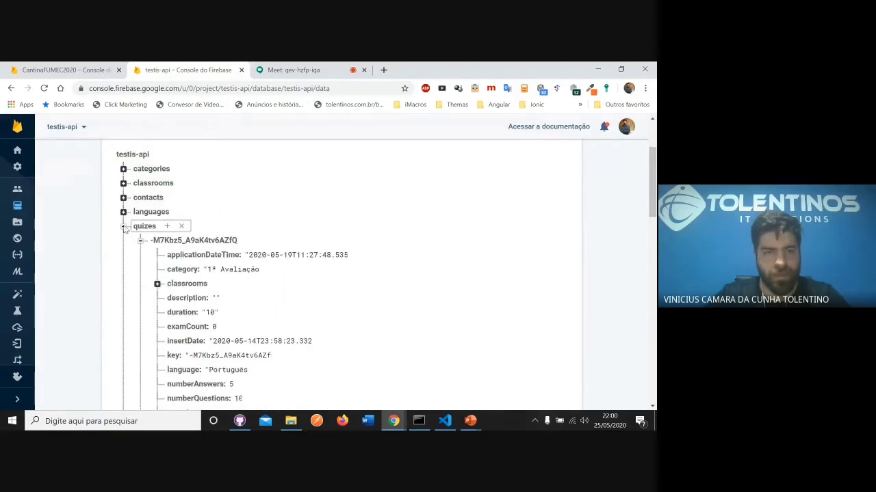
pyautogui.click(123, 226)
pyautogui.click(124, 240)
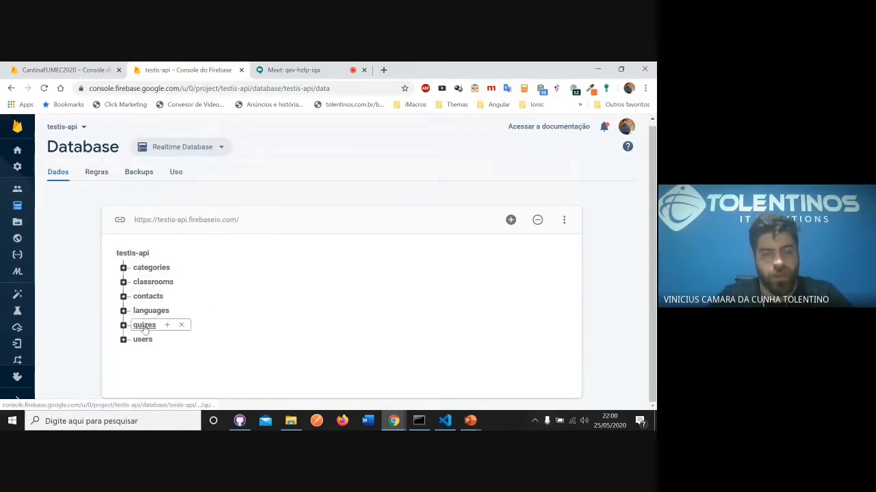
# - Examine the fields of both entries under categories in the testis-api tree and collapse the branch
pyautogui.click(123, 268)
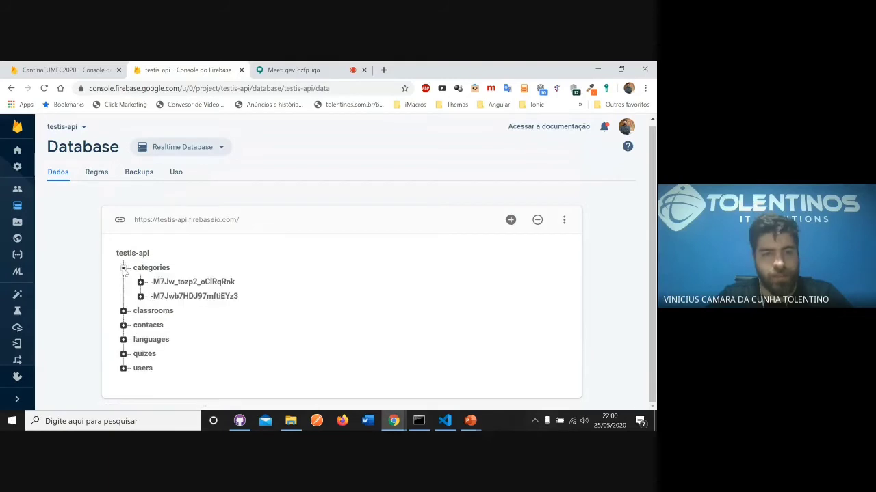
pyautogui.click(140, 282)
pyautogui.scroll(-1, 143, 273)
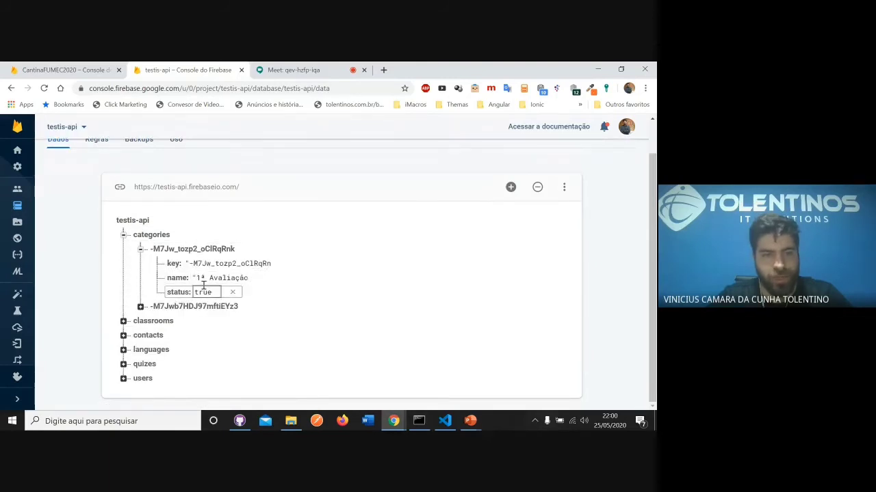
pyautogui.click(140, 250)
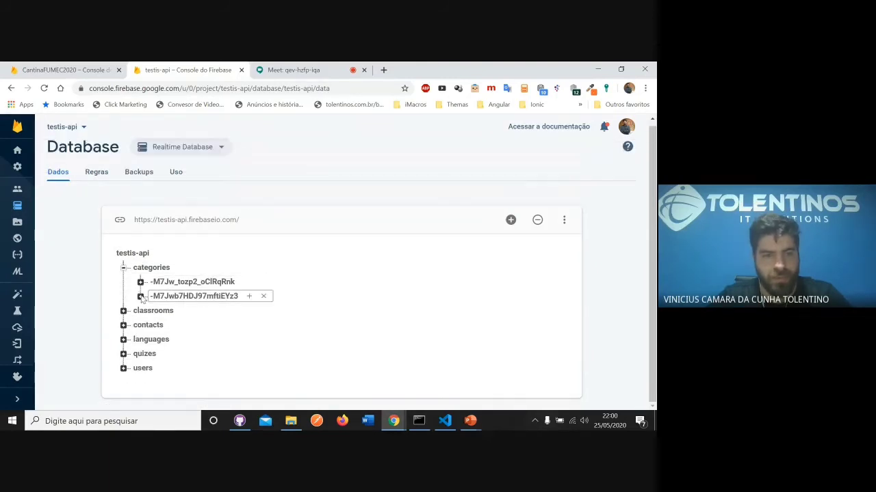
pyautogui.click(140, 297)
pyautogui.scroll(-1, 211, 296)
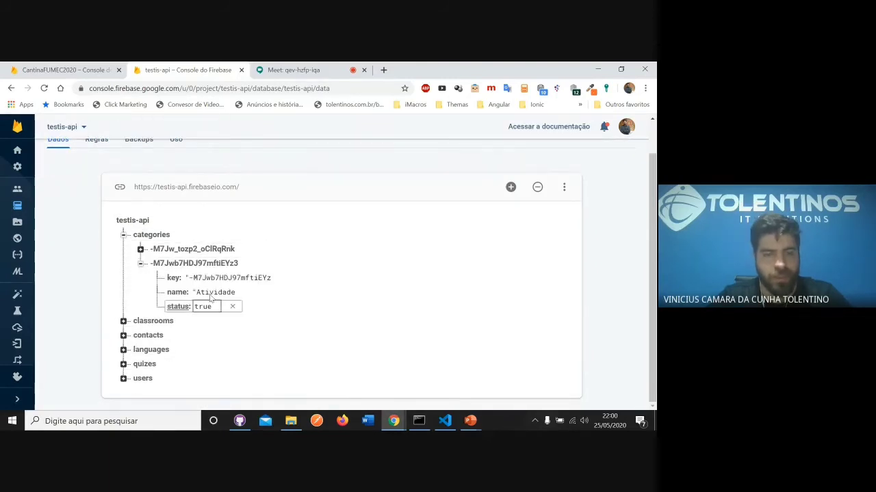
pyautogui.click(141, 264)
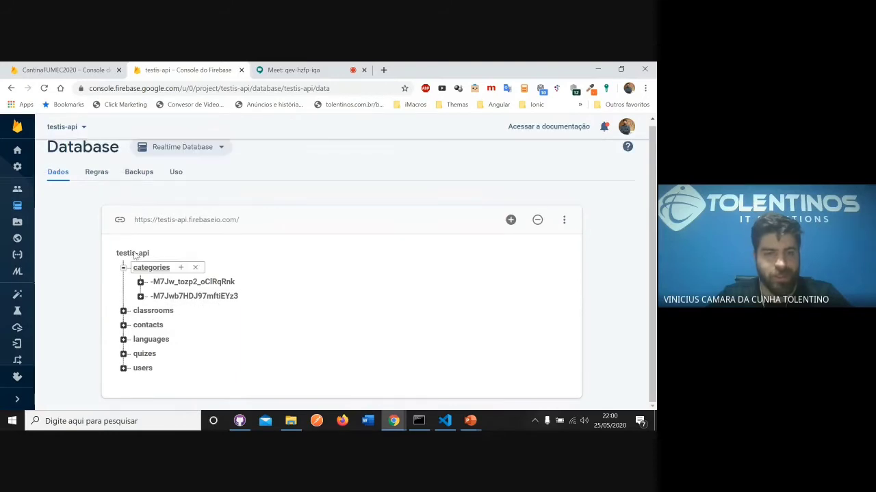
pyautogui.click(141, 296)
pyautogui.click(123, 234)
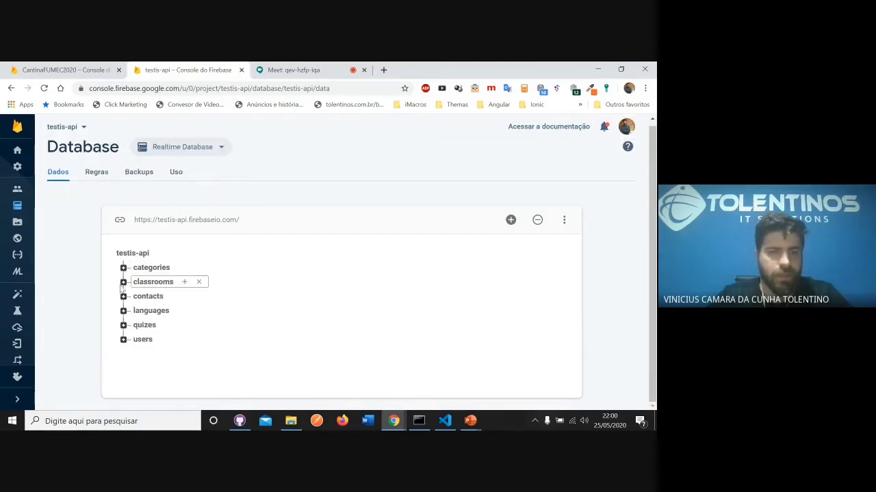
# - Examine the first entry under classrooms, including its nested quizes list, and collapse that entry
pyautogui.click(124, 283)
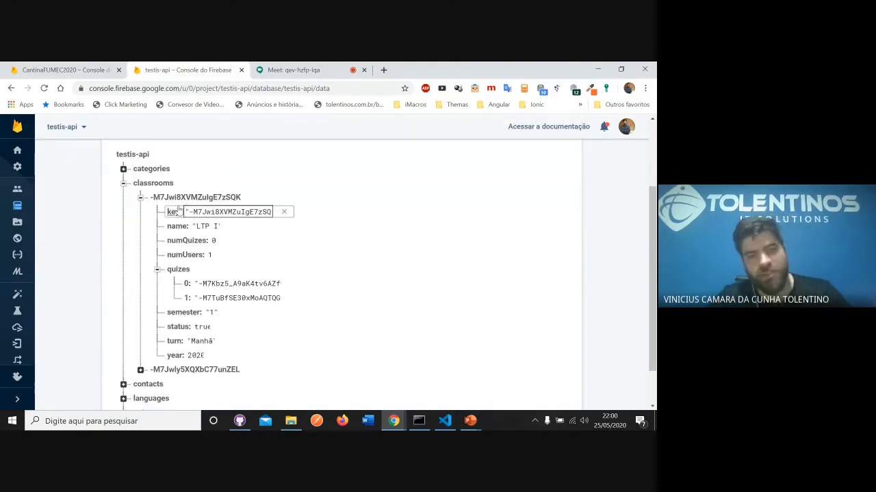
pyautogui.click(140, 198)
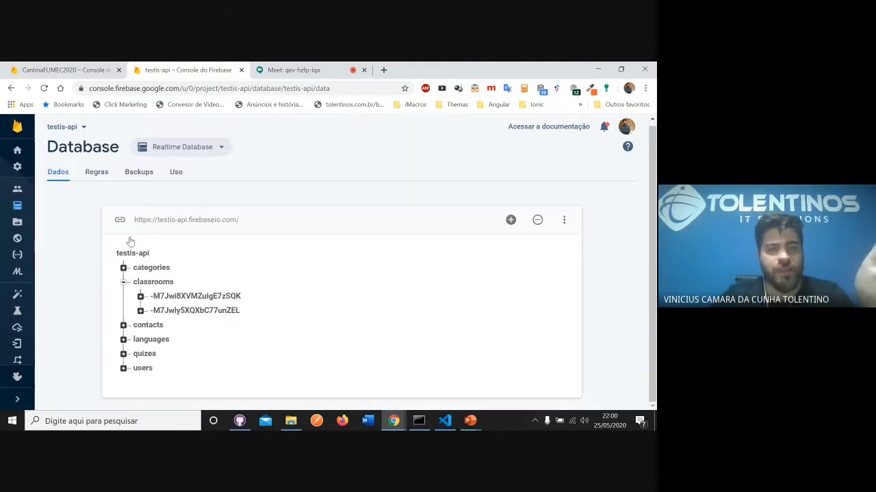
pyautogui.click(140, 296)
pyautogui.scroll(-3, 143, 290)
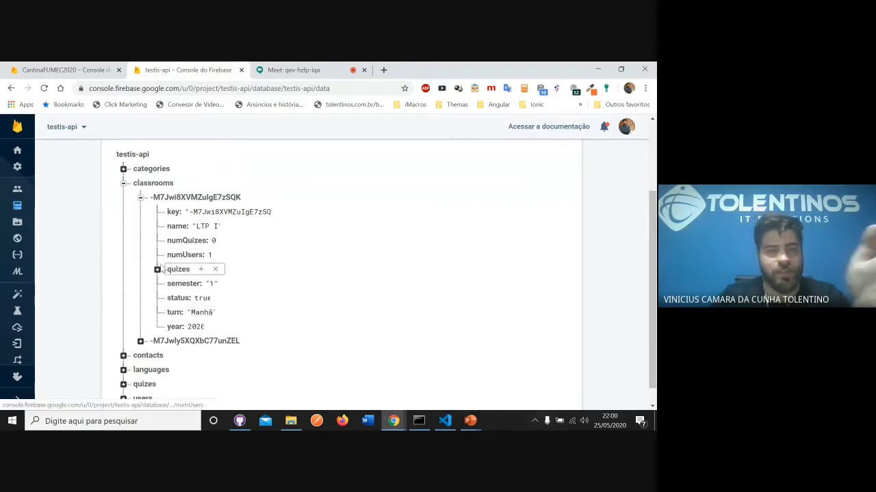
pyautogui.click(157, 269)
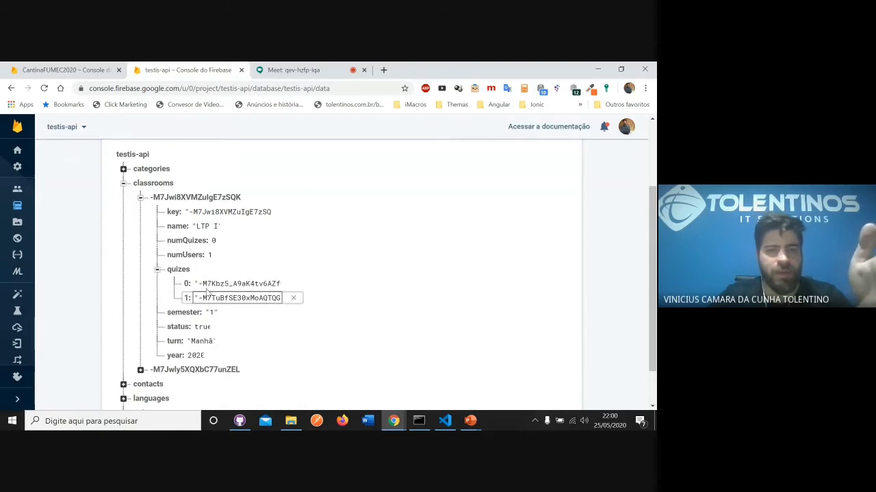
pyautogui.click(157, 269)
pyautogui.click(140, 197)
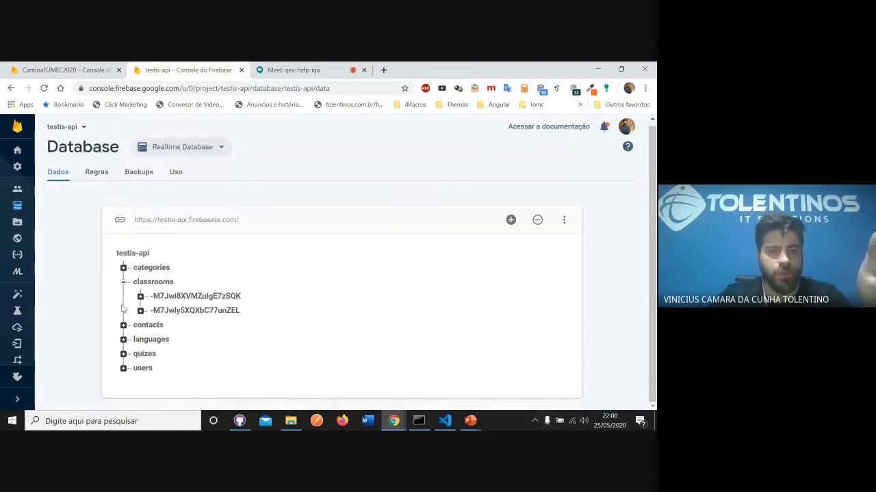
# - Examine the entries under the contacts and languages branches, collapsing each branch after viewing it
pyautogui.click(123, 326)
pyautogui.scroll(-2, 157, 308)
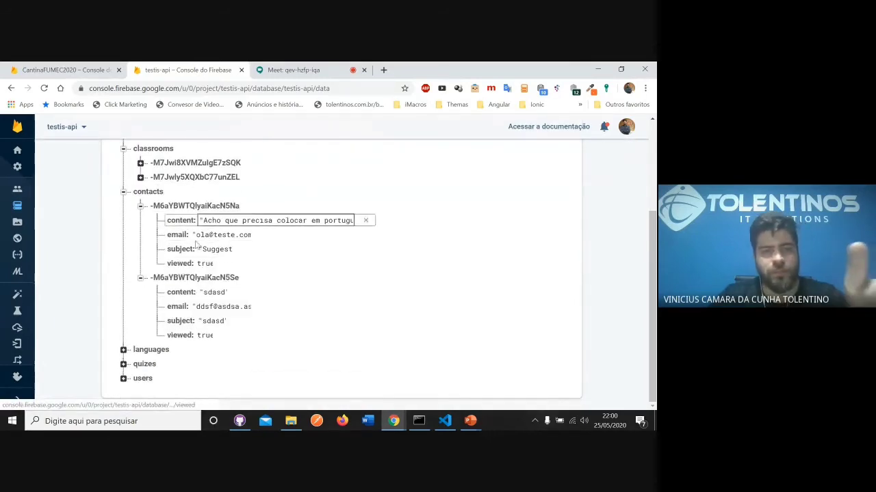
pyautogui.click(123, 192)
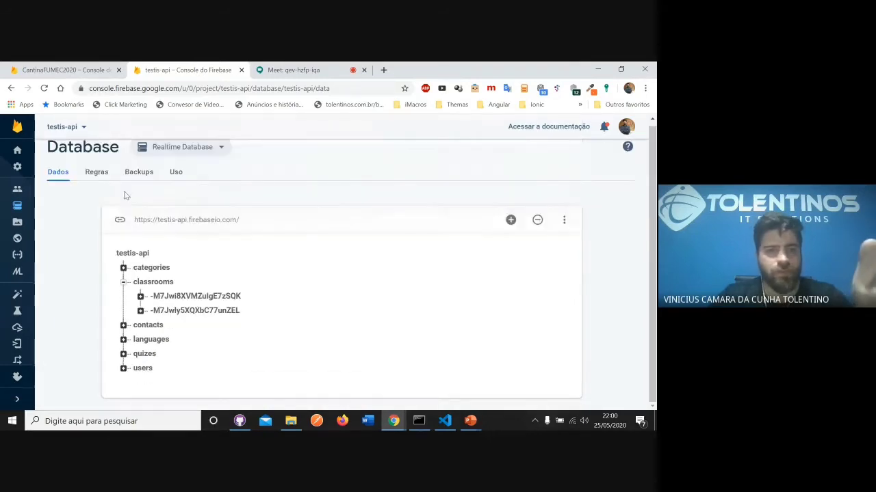
pyautogui.click(123, 339)
pyautogui.scroll(-1, 128, 336)
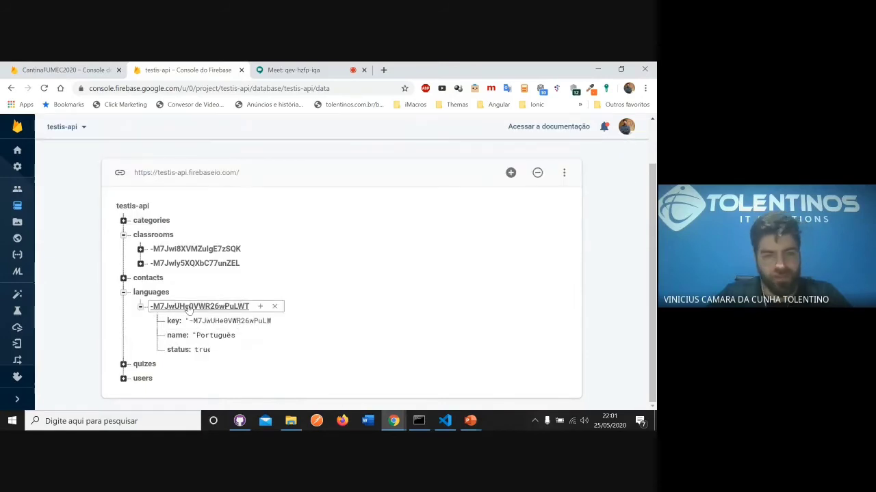
pyautogui.click(124, 293)
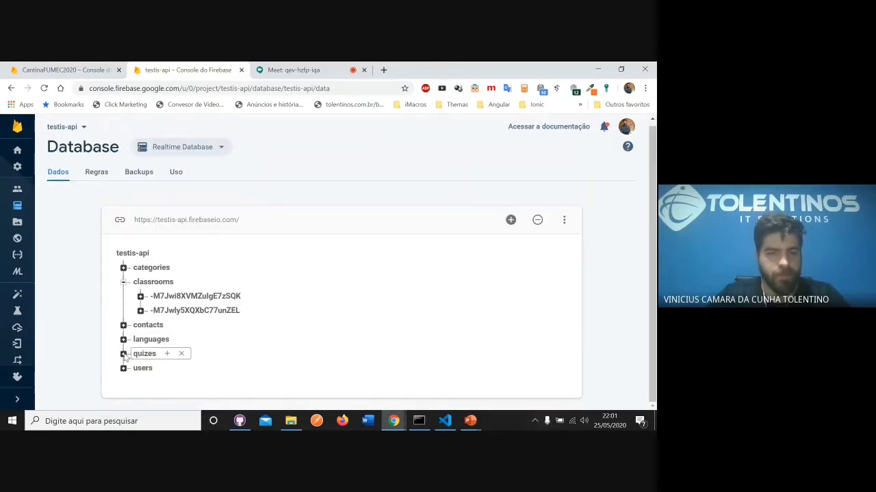
# - Expand the quizes branch and examine the first entry's fields and nested classrooms list, collapsing the list's item 0
pyautogui.click(123, 354)
pyautogui.scroll(-4, 267, 299)
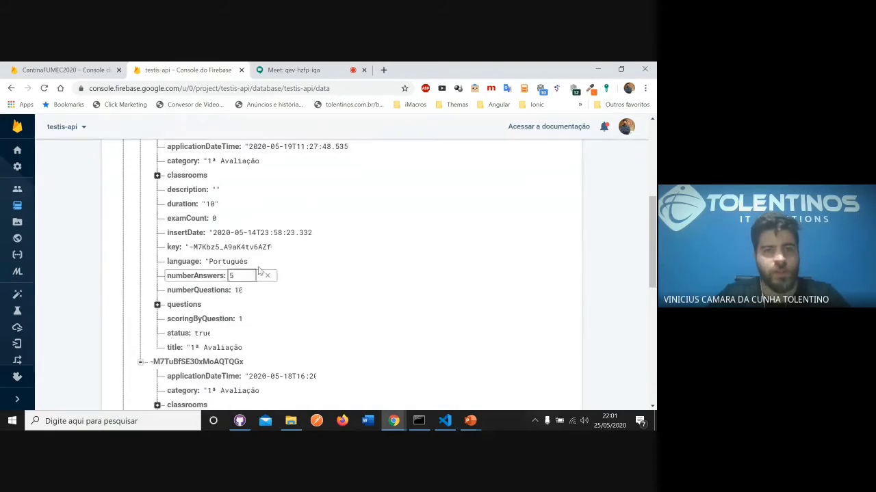
pyautogui.scroll(2, 175, 294)
pyautogui.click(157, 277)
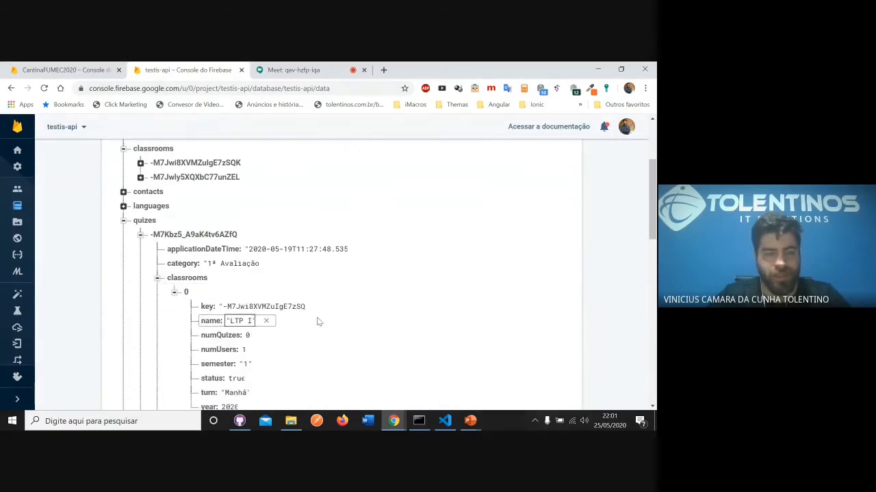
pyautogui.click(174, 293)
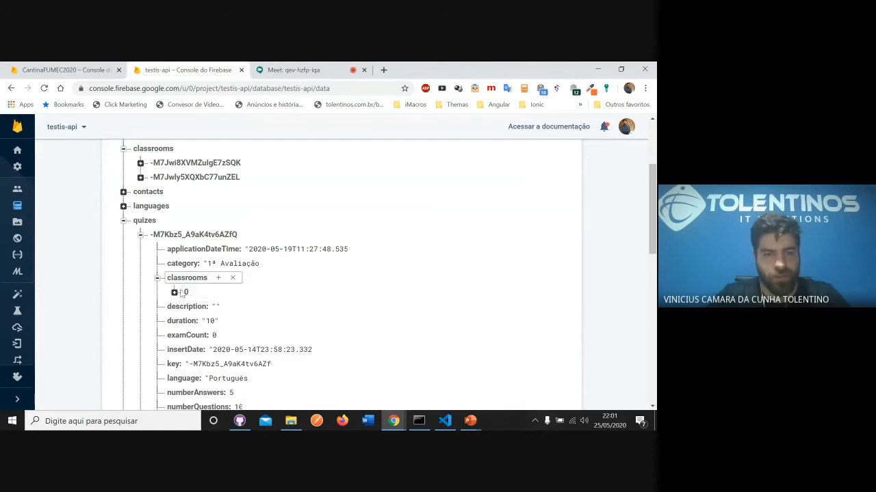
# - Expand the first quiz's questions branch and examine the nested answerRight and answers lists
pyautogui.scroll(-3, 269, 303)
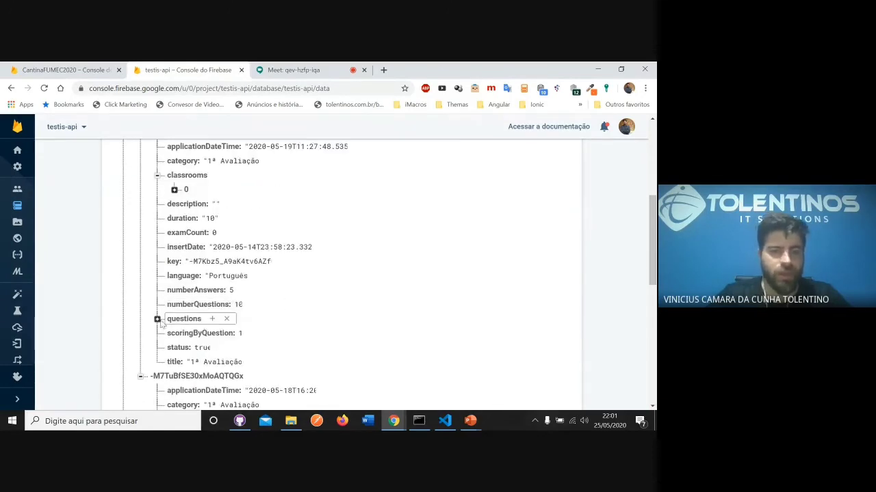
pyautogui.click(157, 319)
pyautogui.scroll(-3, 260, 304)
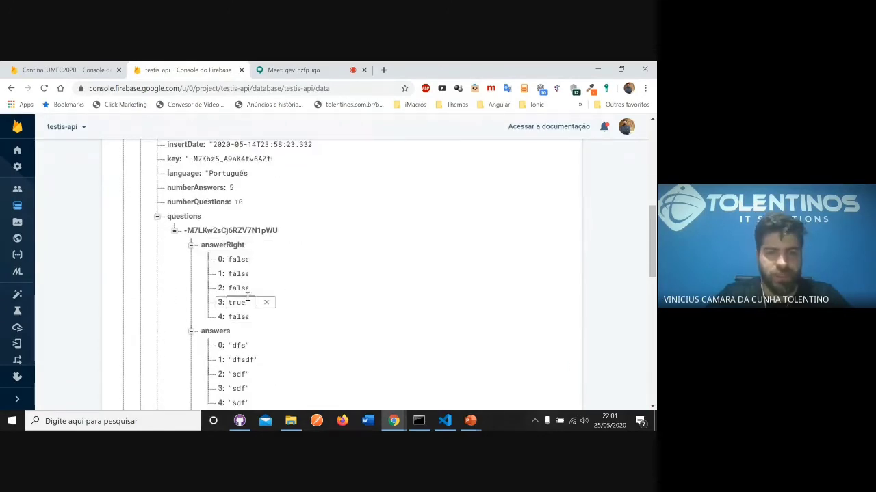
pyautogui.scroll(3, 262, 284)
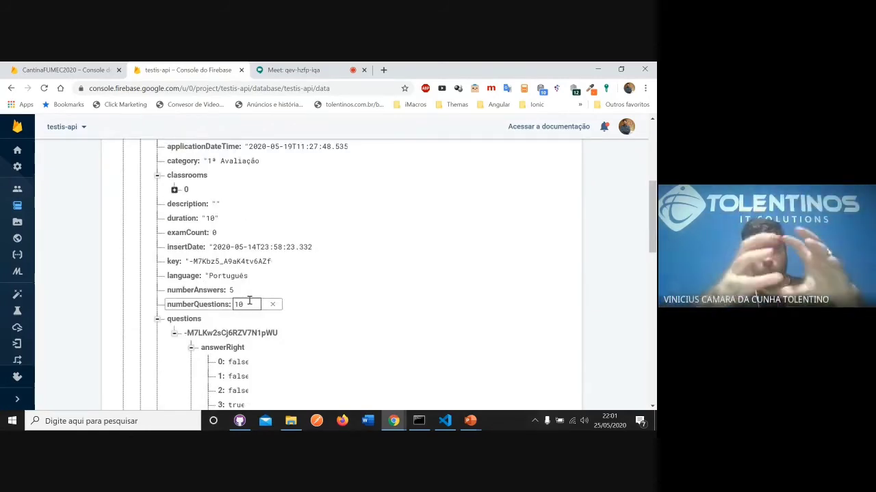
# - Export the whole testis-api Realtime Database as a JSON file
pyautogui.scroll(4, 440, 199)
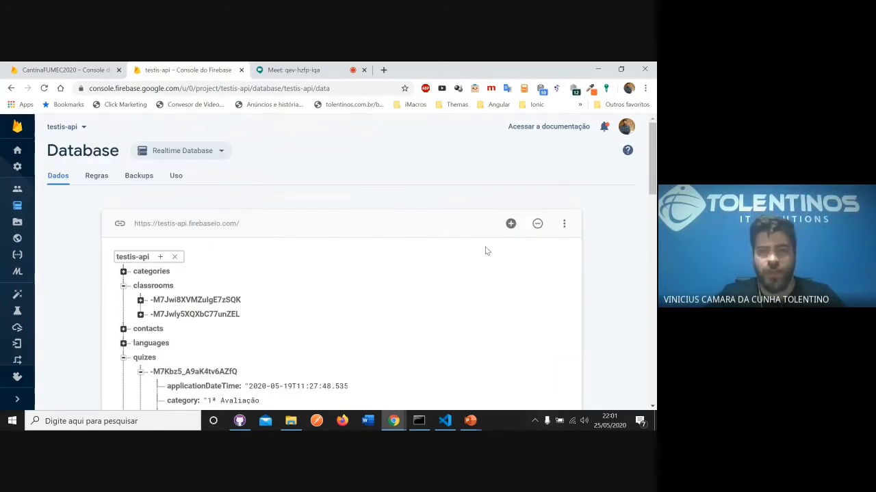
pyautogui.click(562, 225)
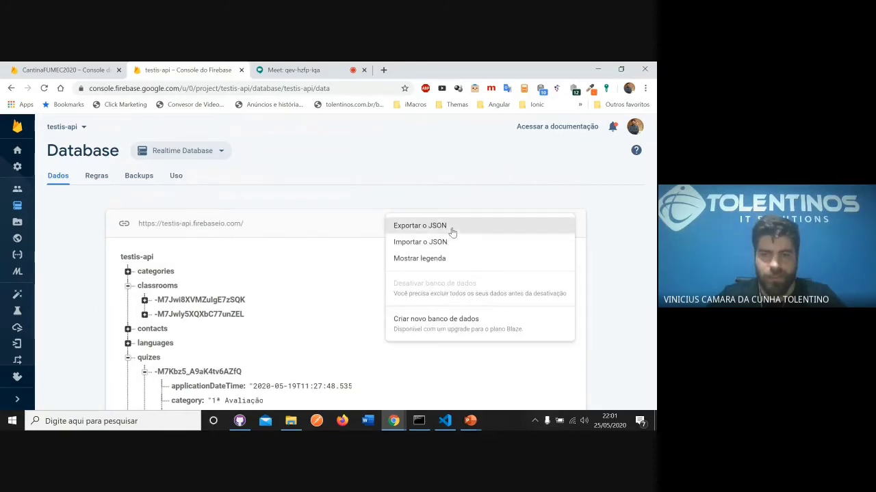
pyautogui.click(428, 226)
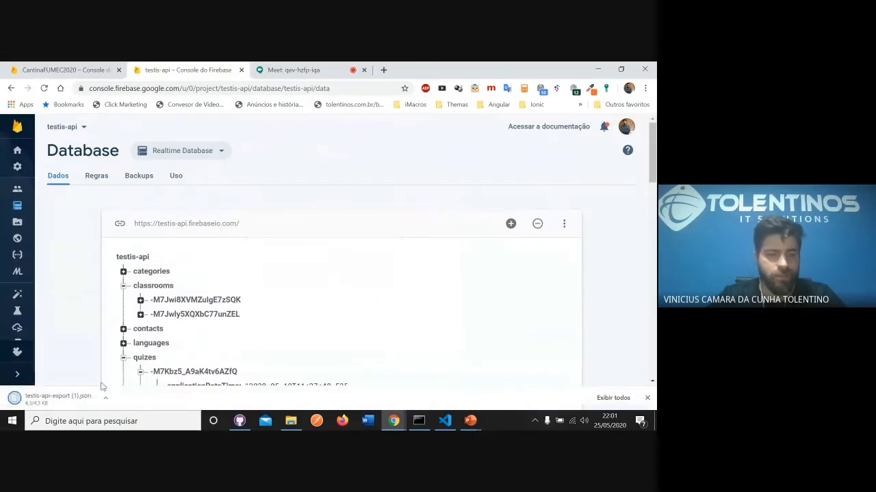
# - Show the downloaded testis-api-export (1).json in its folder and open it in Notepad++
pyautogui.click(106, 400)
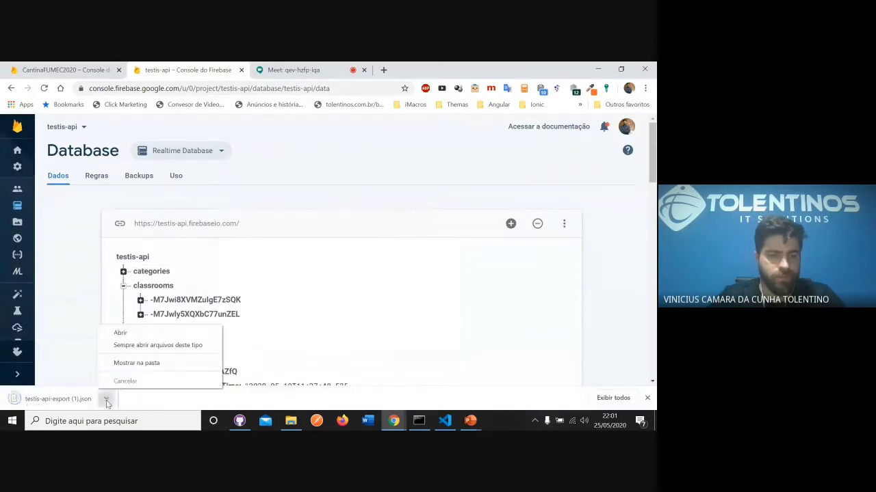
pyautogui.click(130, 365)
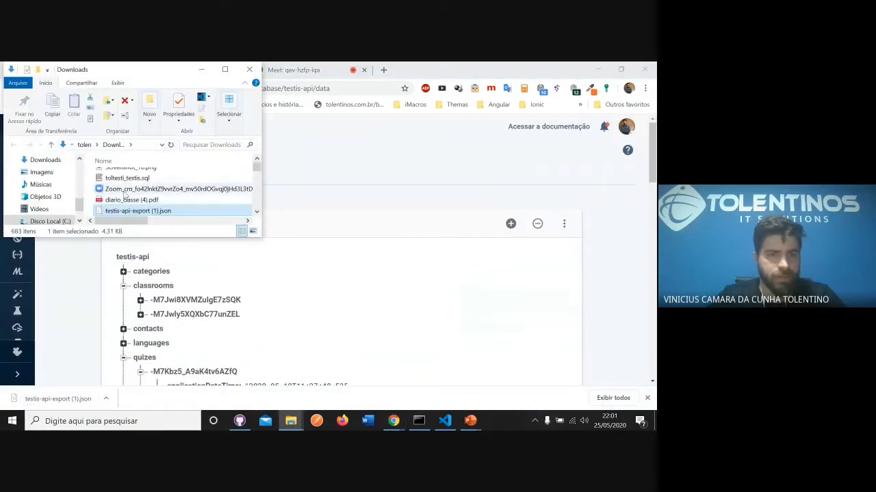
pyautogui.rightClick(151, 209)
pyautogui.click(164, 217)
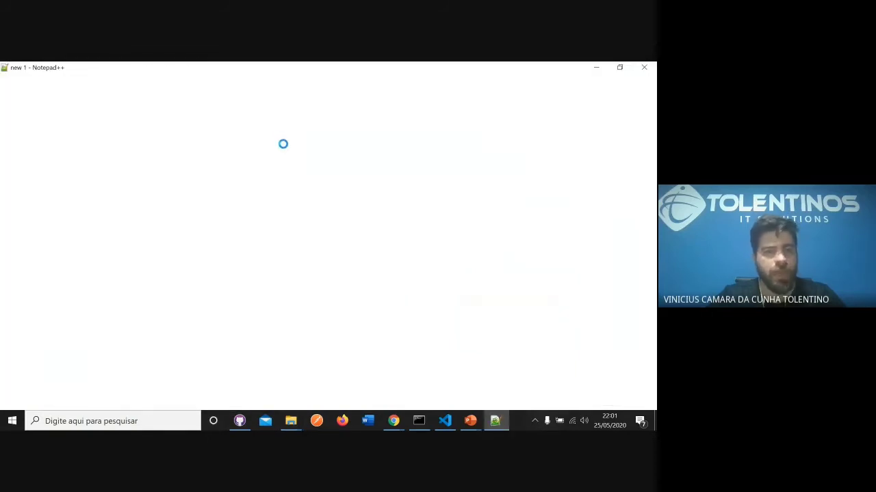
# - Examine the exported JSON from categories through quizes to users, and return to the beginning of the file
pyautogui.scroll(-14, 312, 173)
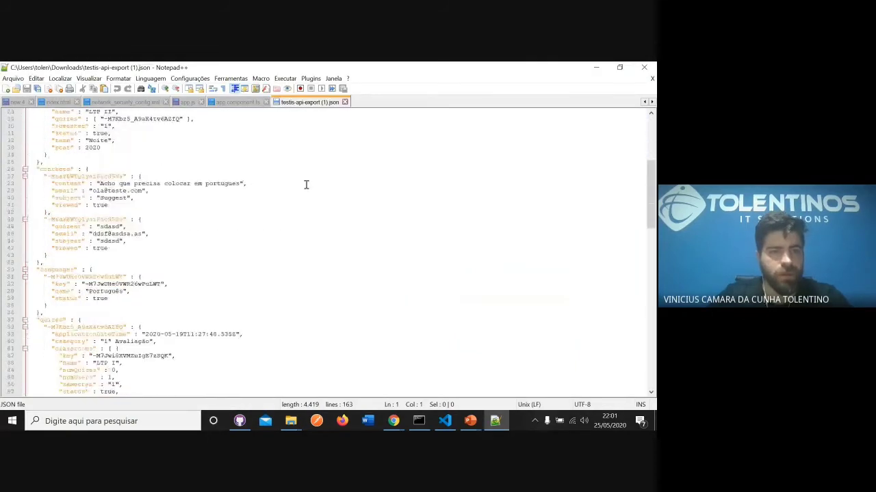
pyautogui.scroll(-4, 308, 197)
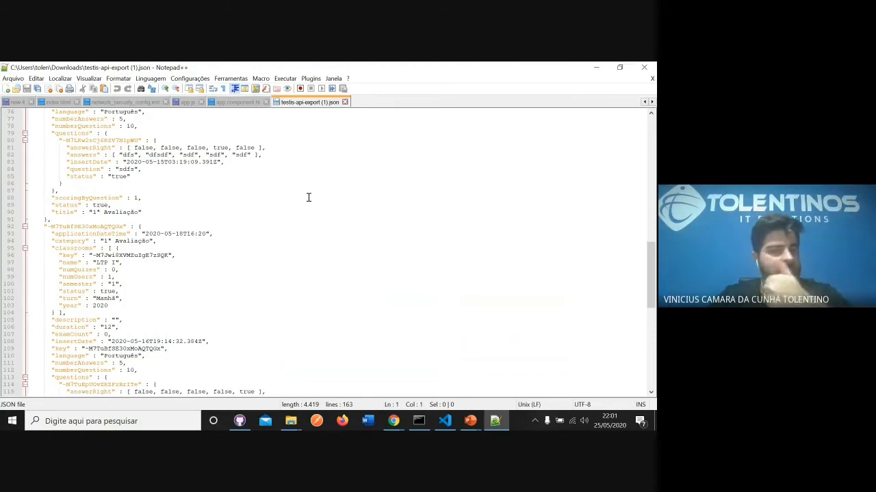
pyautogui.scroll(-6, 299, 194)
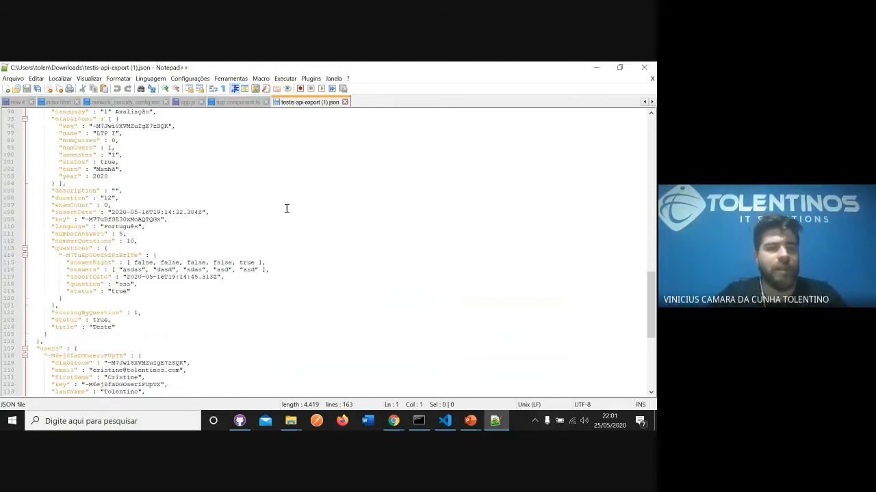
pyautogui.scroll(-10, 287, 209)
pyautogui.scroll(20, 283, 221)
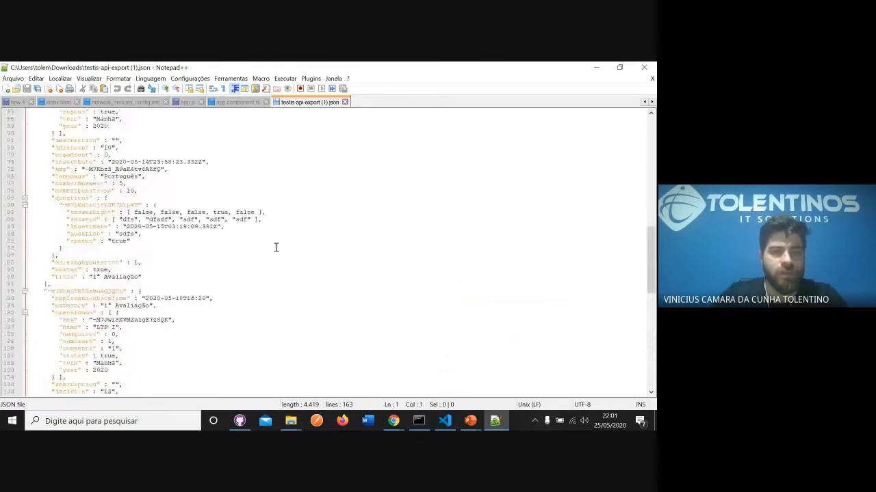
pyautogui.scroll(20, 273, 249)
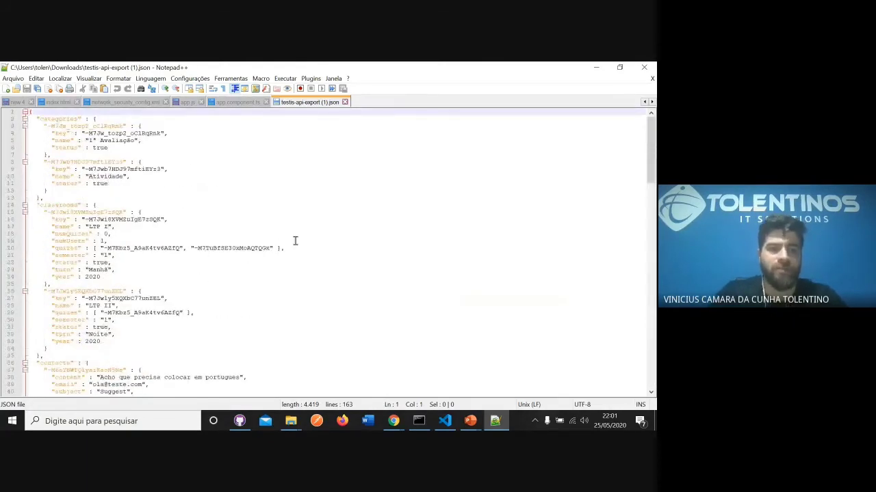
# - Close the Downloads folder window and switch back to the testis-api database in Chrome
pyautogui.hotkey('alt', 'Tab')
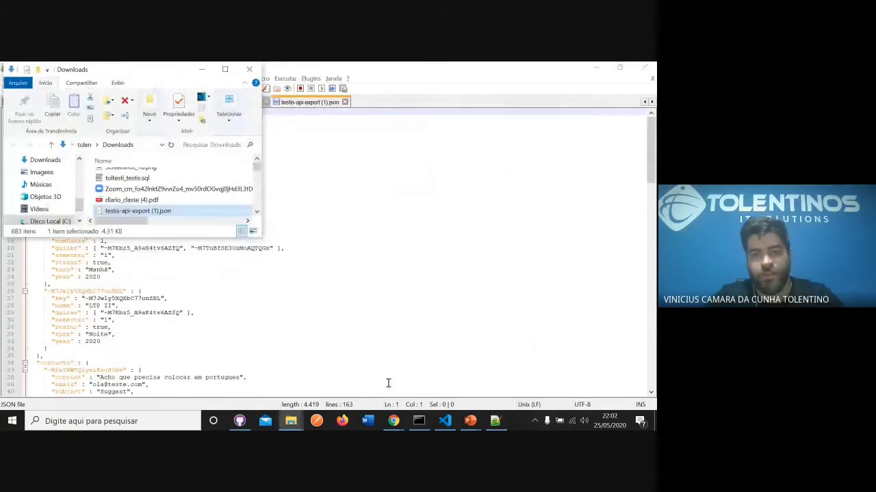
pyautogui.click(249, 70)
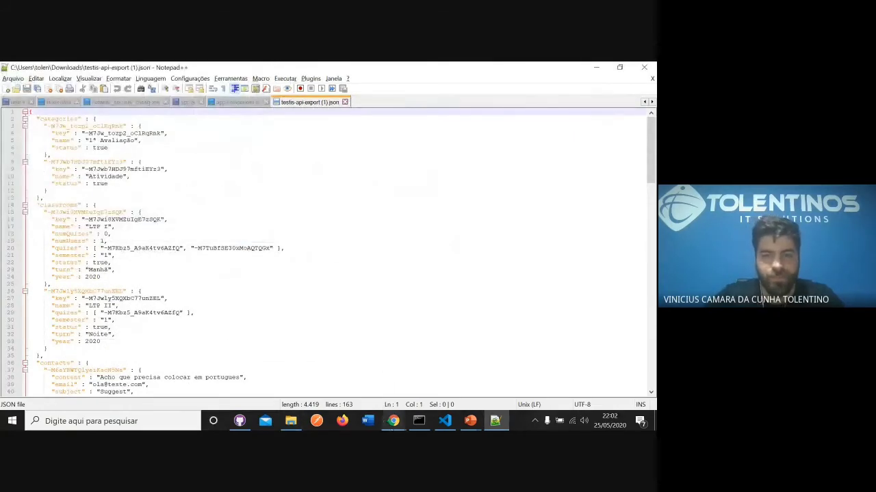
pyautogui.moveTo(393, 420)
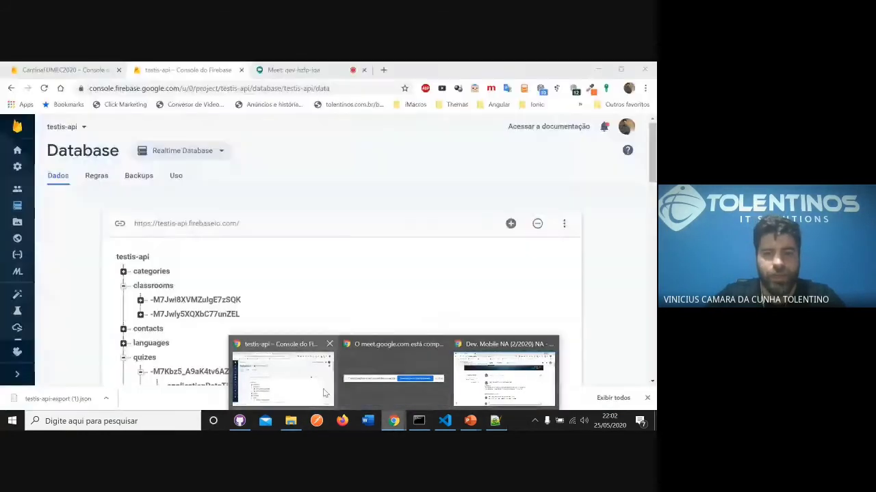
pyautogui.click(283, 372)
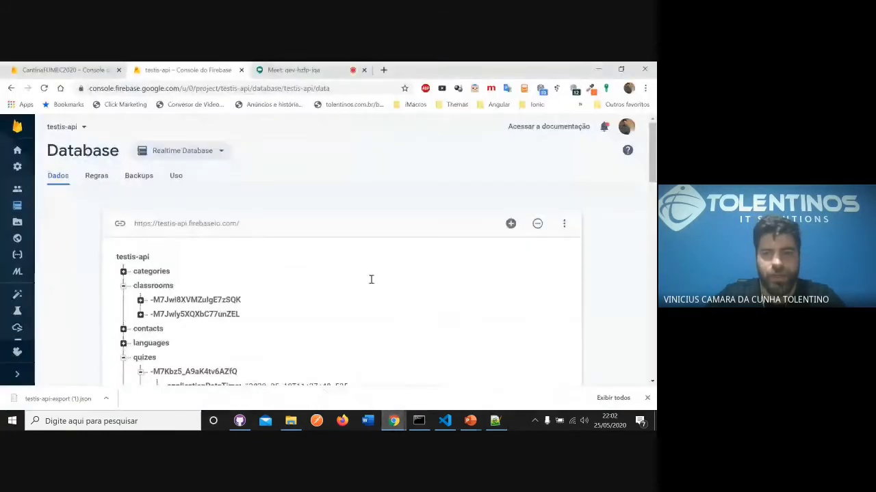
# - View the database's JSON export and import options, and switch to the Consulta slide in the PowerPoint slide show
pyautogui.click(563, 223)
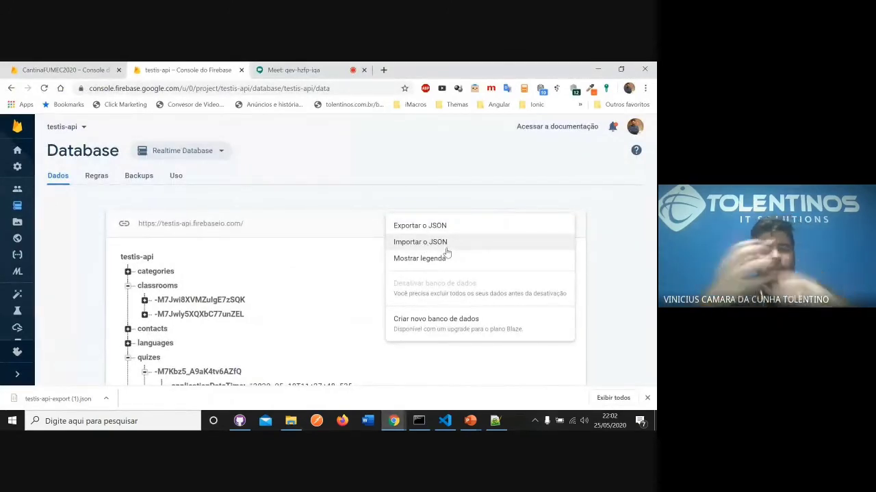
pyautogui.click(470, 420)
pyautogui.click(505, 390)
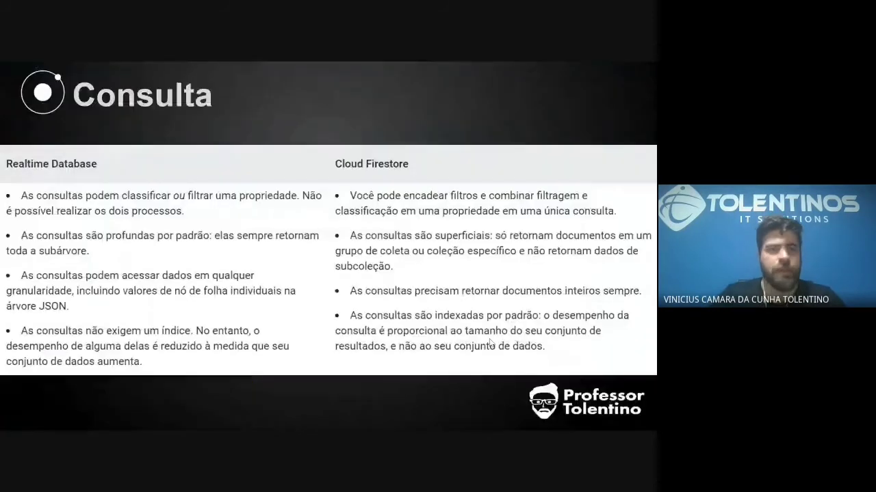